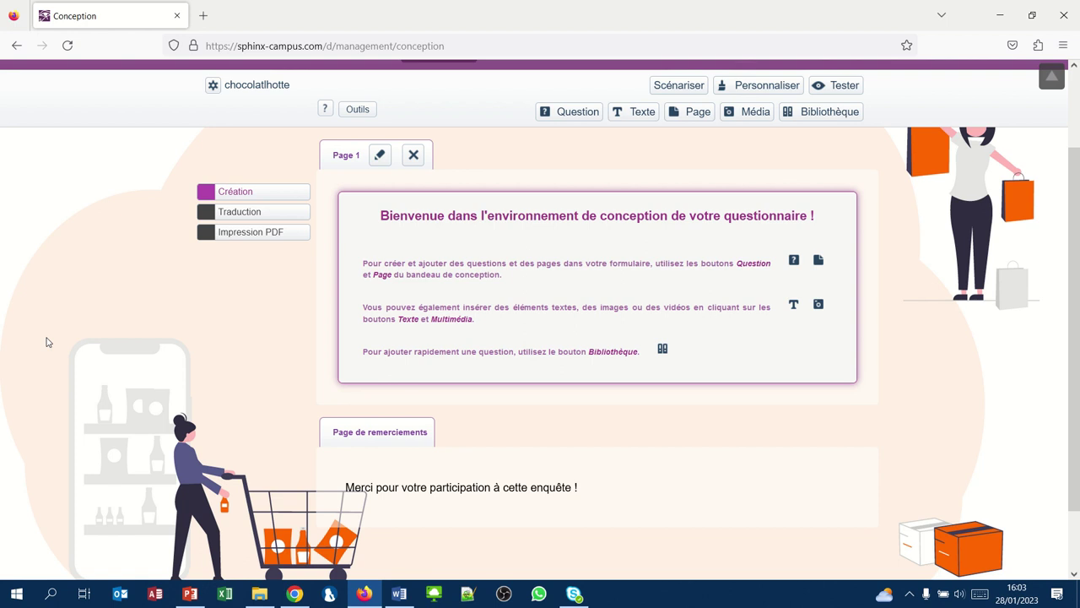
- Add a text area to page 1 with the lines "Le chocolat et vous..." and "Aimez-vous le chocolat ?"
mouse_move(315, 6)
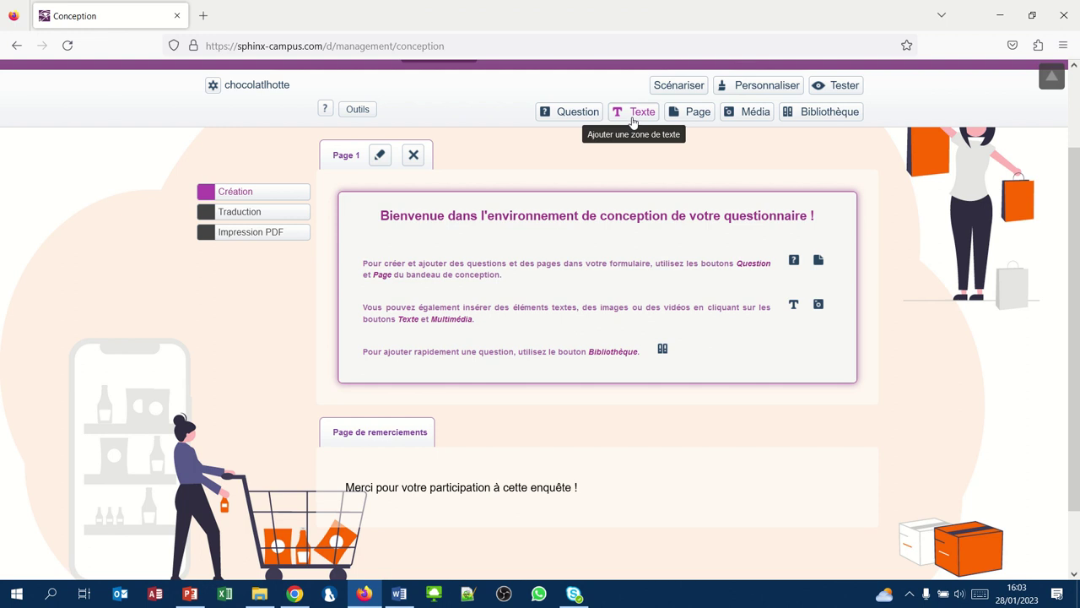
left_click(633, 121)
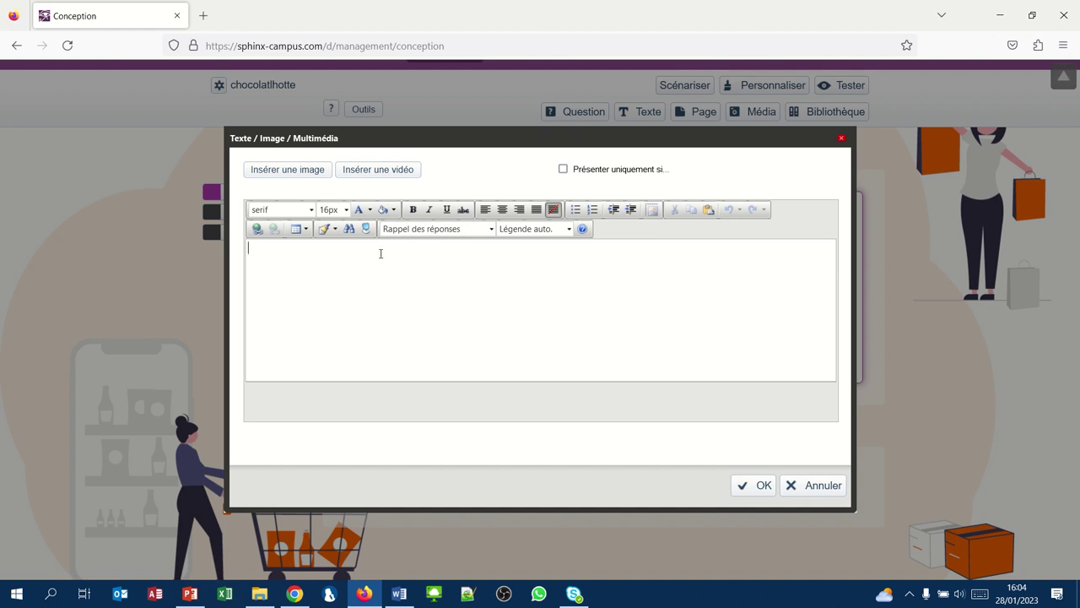
type("Le chocolat et vous...")
key("Return")
type("Aimez")
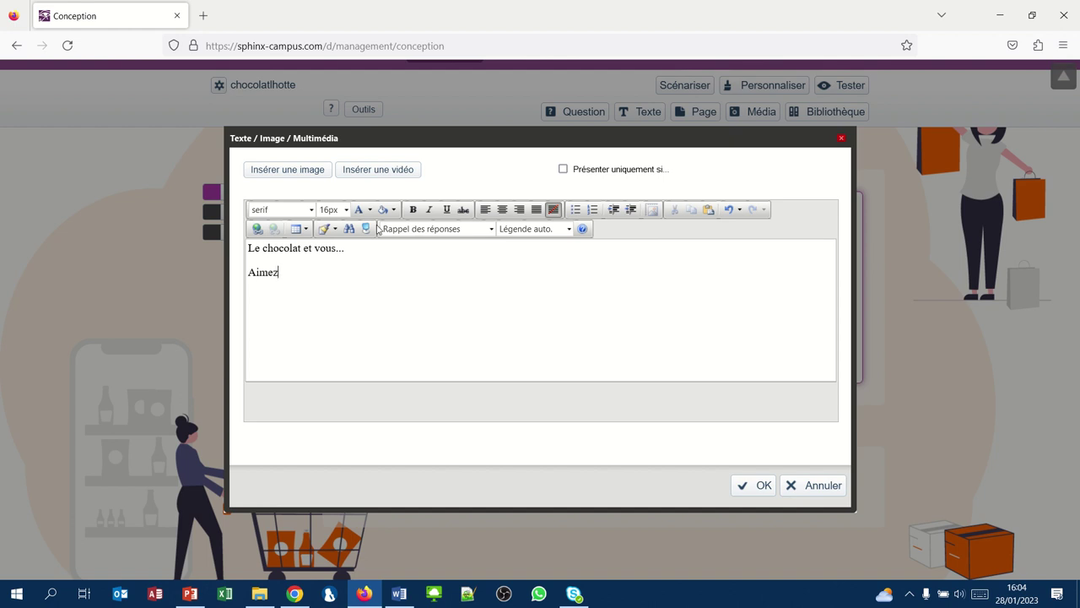
type("-vous le cho")
type("colat ? ")
- Begin a new paragraph with "Afin de mieux connaitre les raisons pour lesquelles vous consommez du chocolat"
type("Afin de mizu")
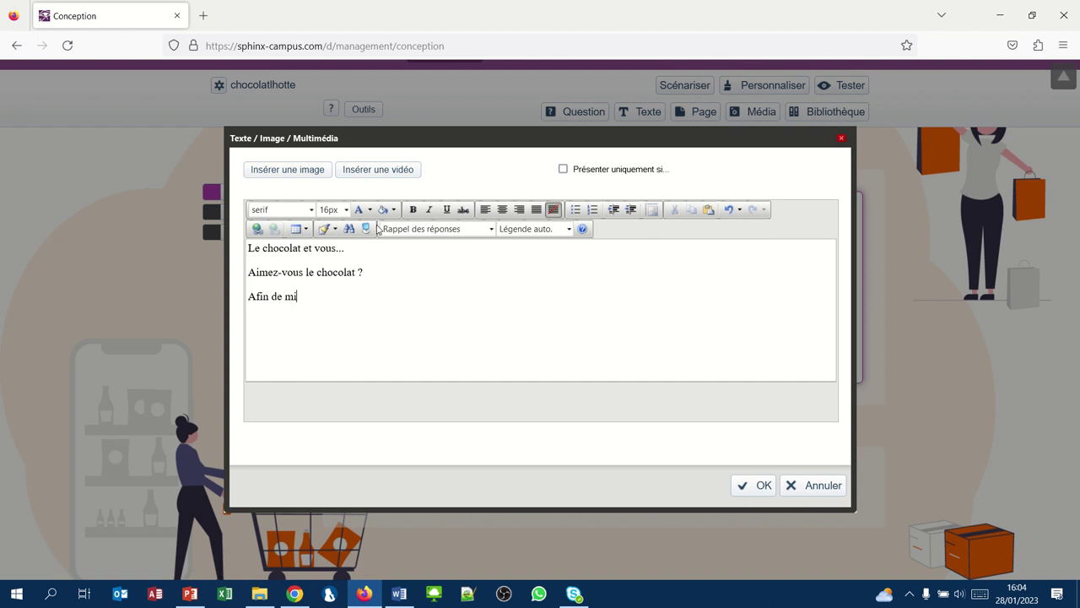
key("BackSpace")
key("BackSpace")
type("eux connaitre les raison")
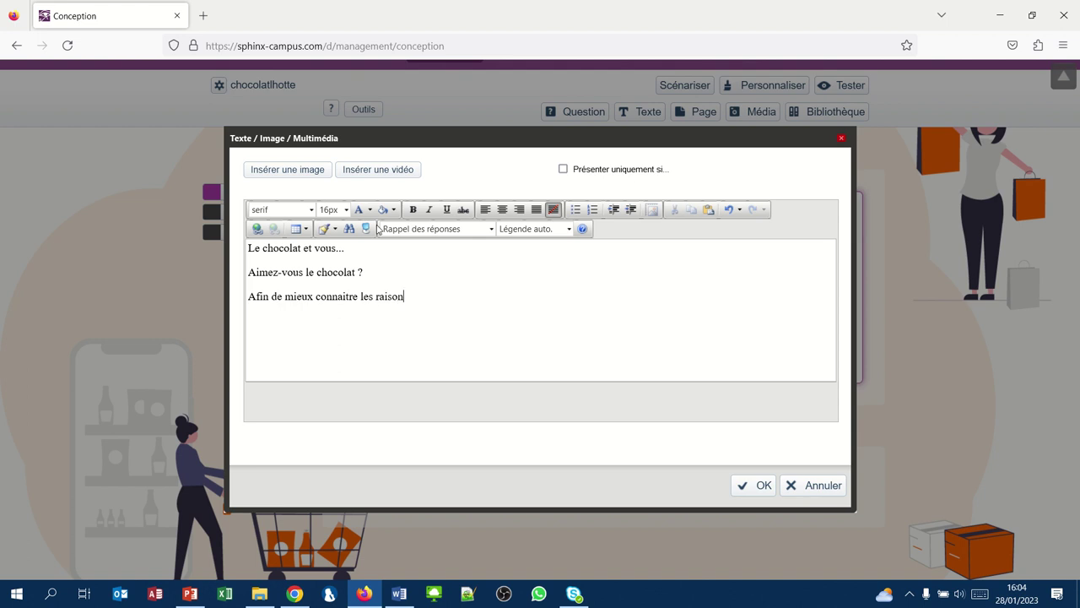
type("s pour lesquelles vous")
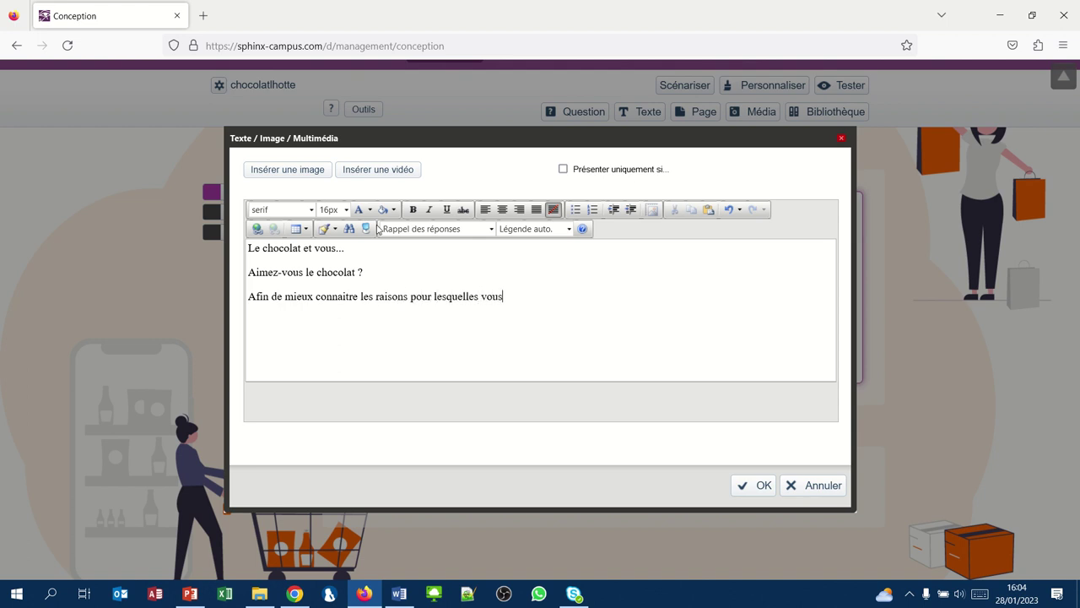
type(" consommez du chocolat")
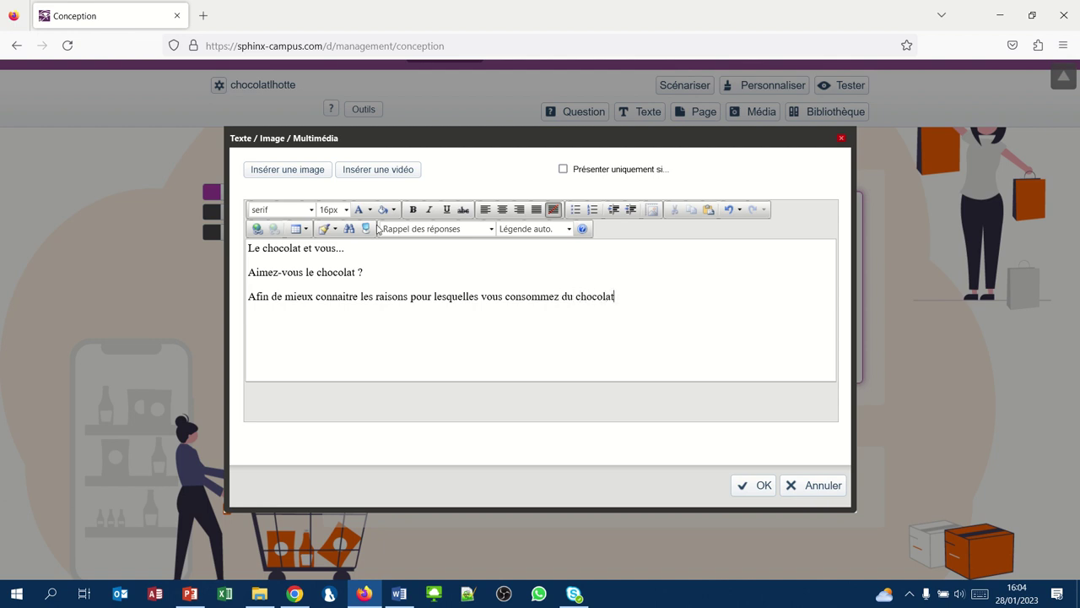
- Finish the paragraph with ", et les sensations qu'il vous procure, nous réalisons une vaste enquête au sein de l'IUT."
type(", et les sensations qu'il vous pro")
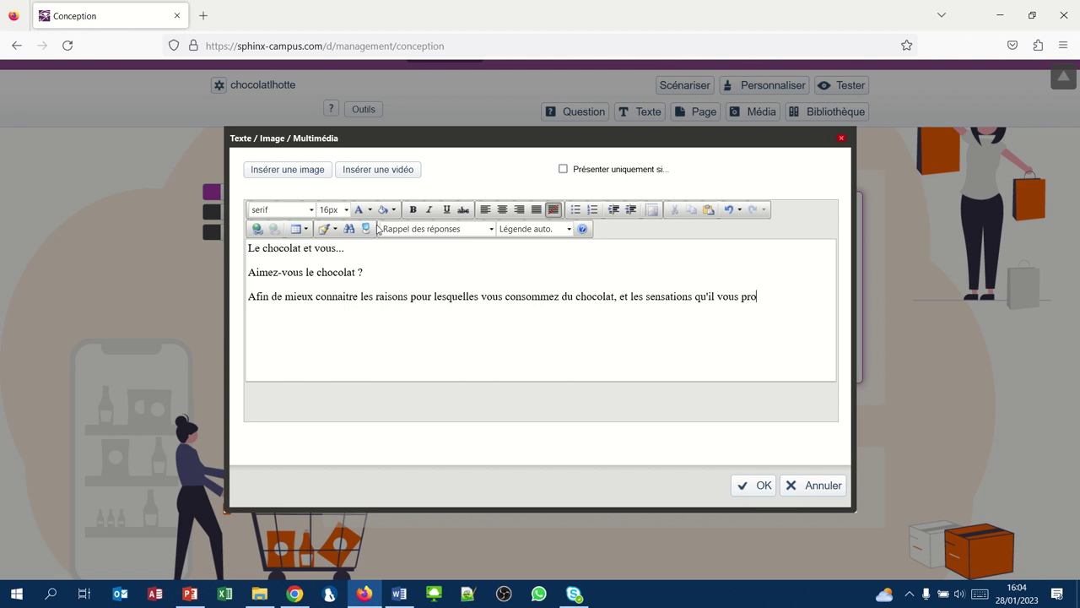
type("cure, nous réalisons une vast")
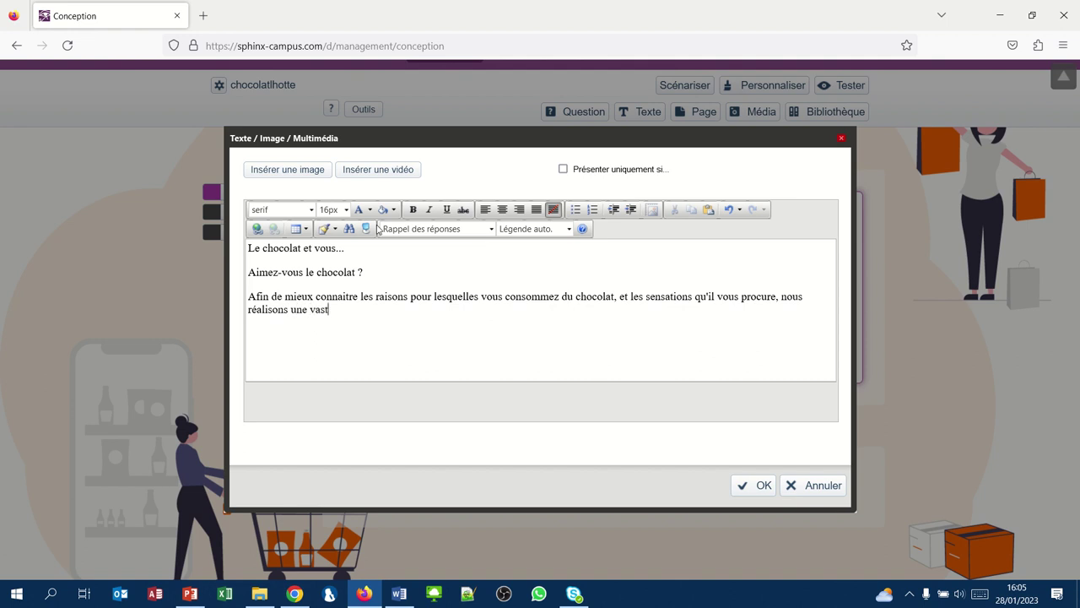
type("e enquête au sein de l'I")
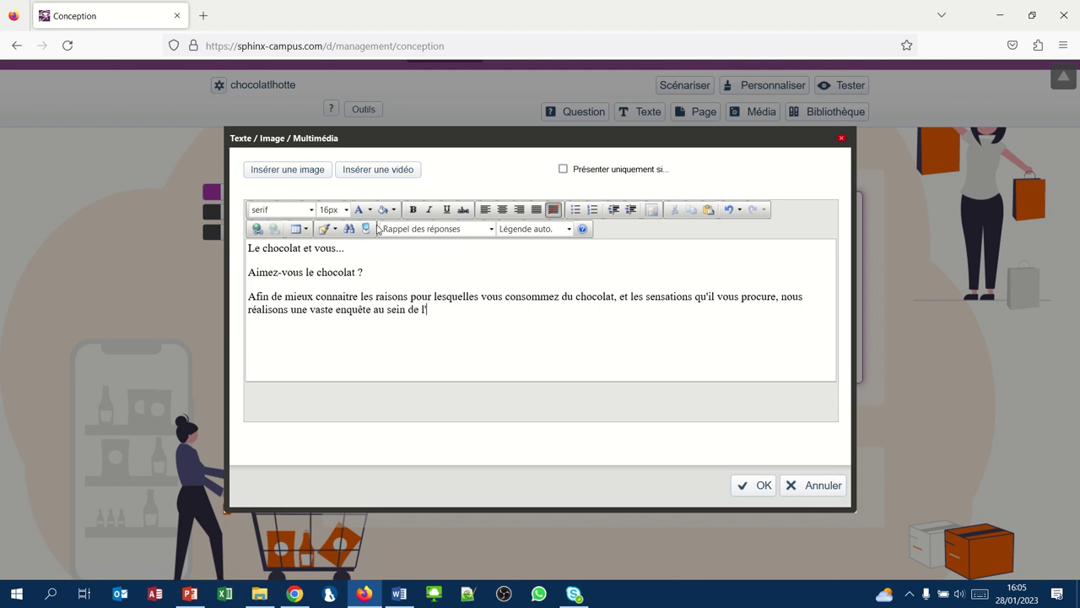
type("UT.")
- Add a closing line reading "IUT d'Aix-Marseille - Janvier-Mars 2023" below the paragraph
key("Return")
type("IUT d'Aix-")
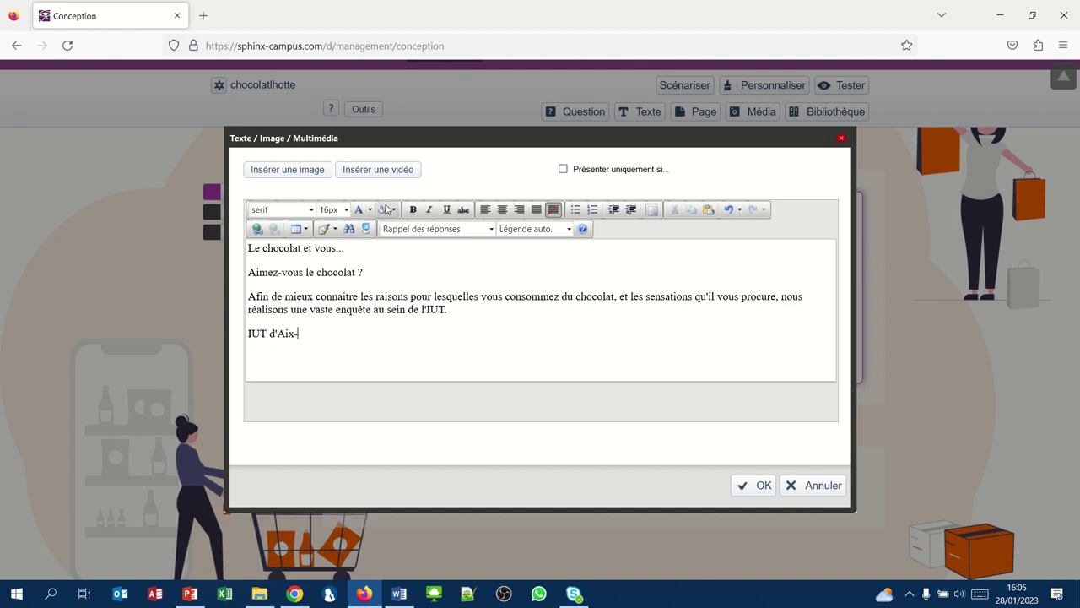
type("Marsei")
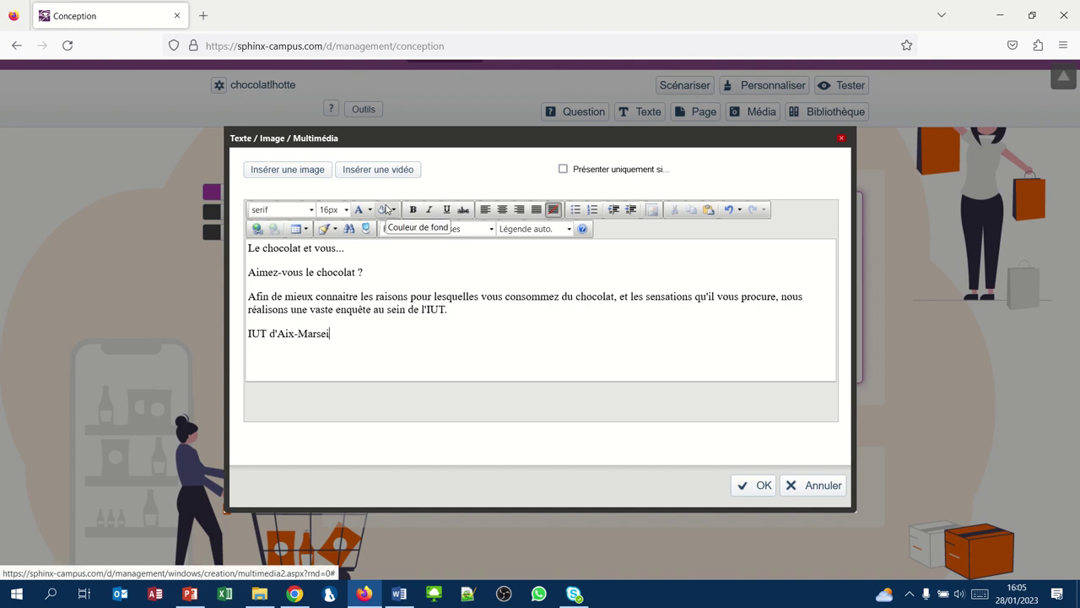
type("lle - Janvier-Mars 2023")
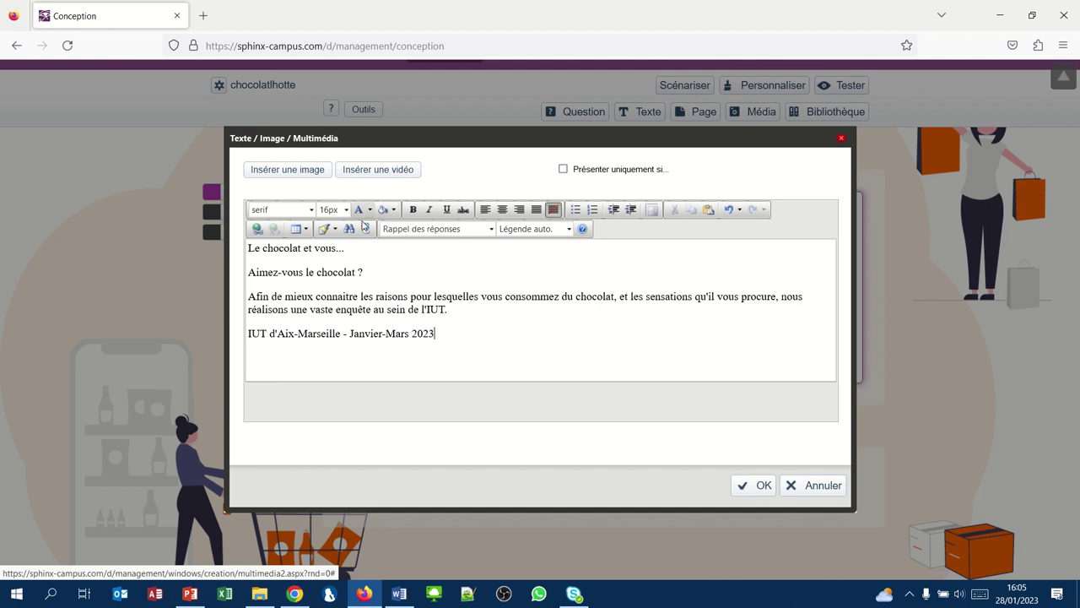
- Insert an empty line above the closing IUT line and open the image upload form of the Mes images gallery
mouse_move(499, 2)
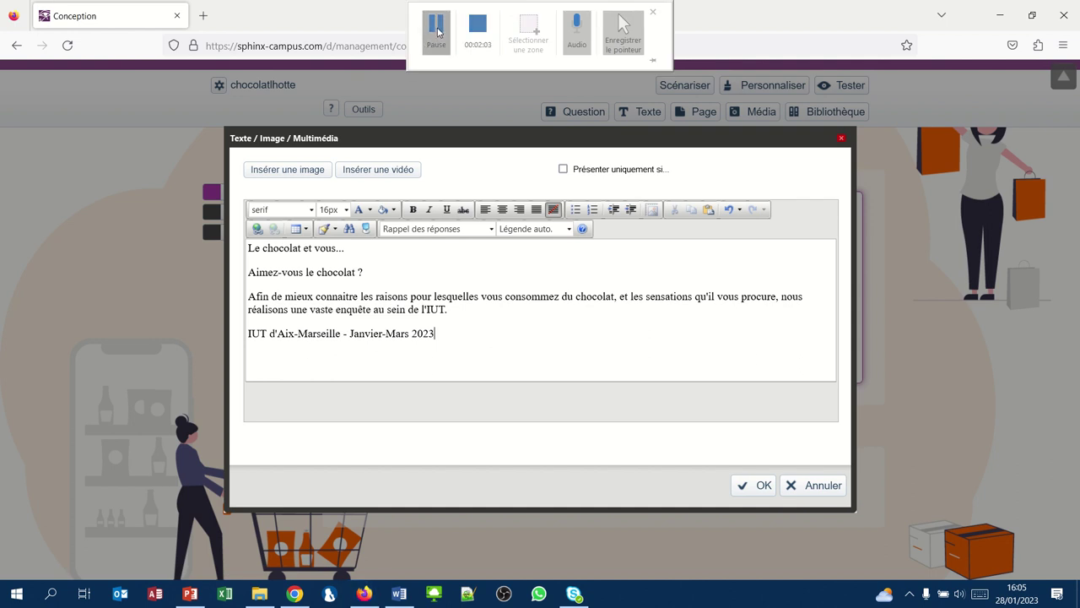
left_click(460, 308)
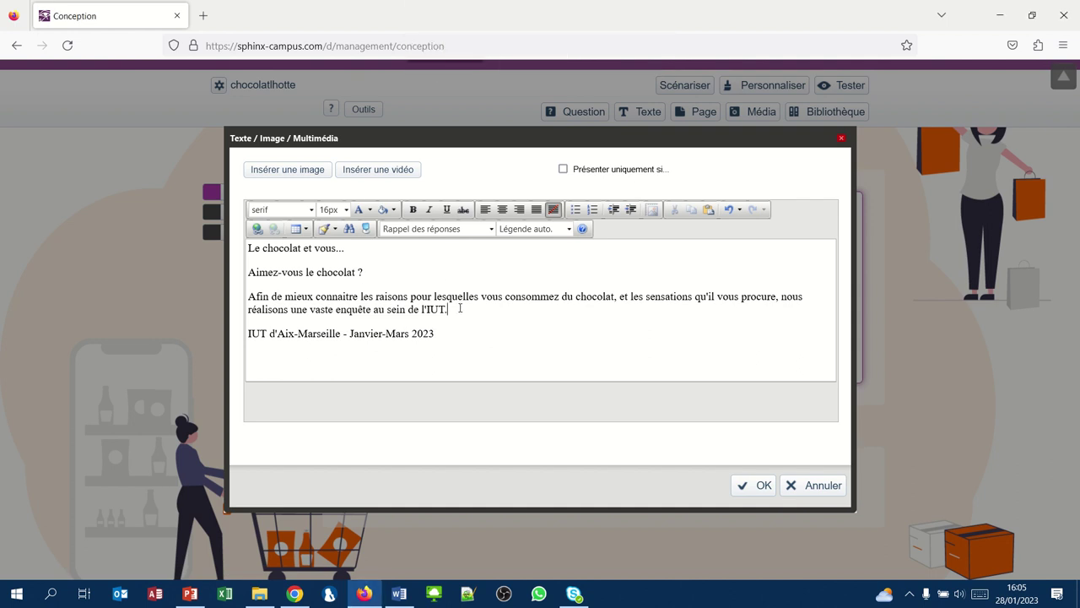
key("Return")
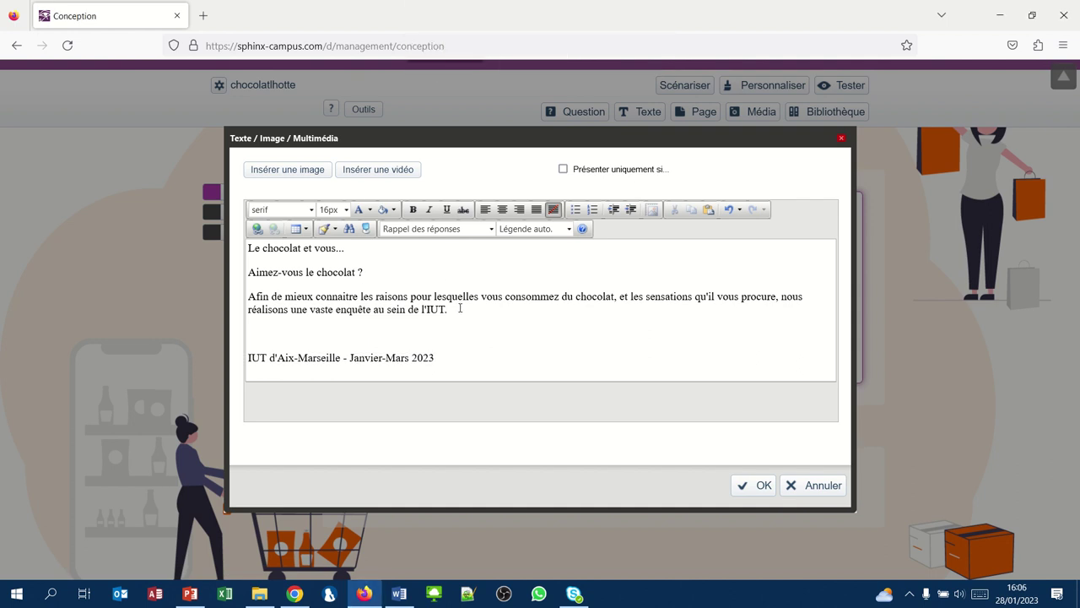
left_click(298, 170)
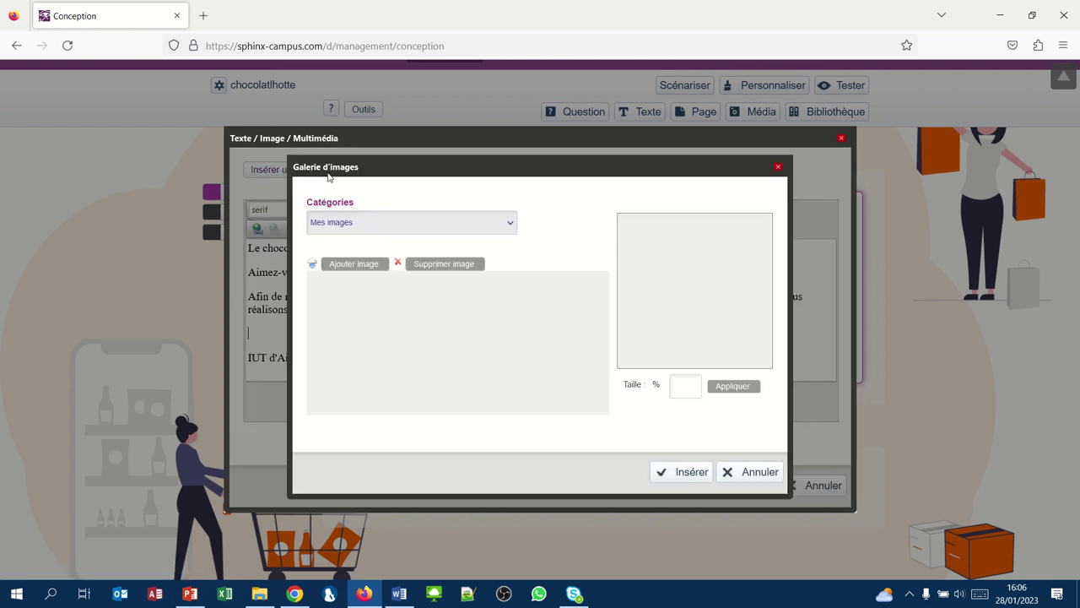
left_click(509, 223)
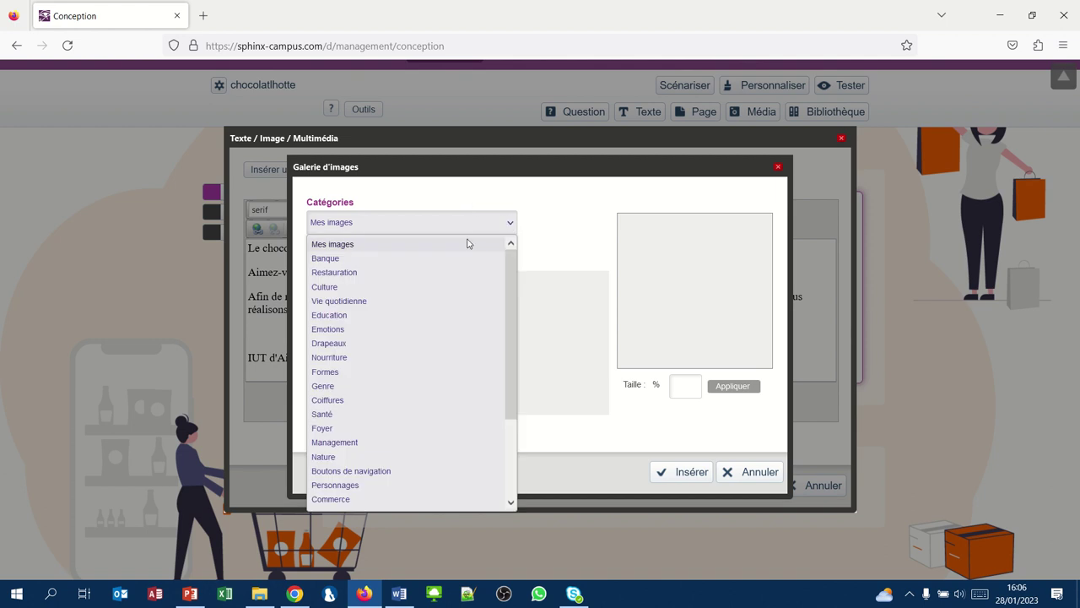
left_click(570, 219)
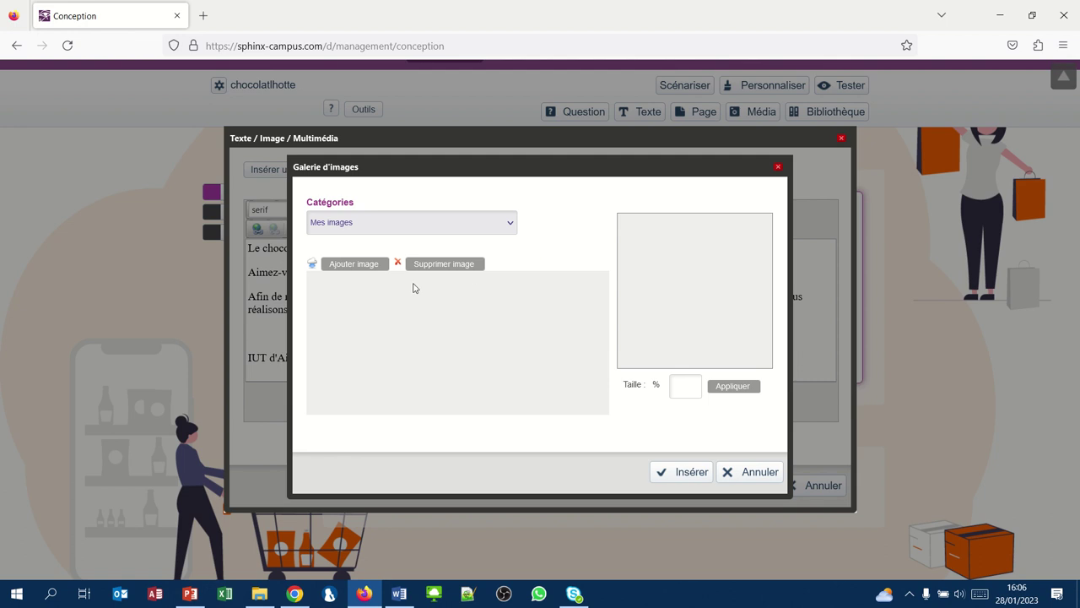
left_click(362, 269)
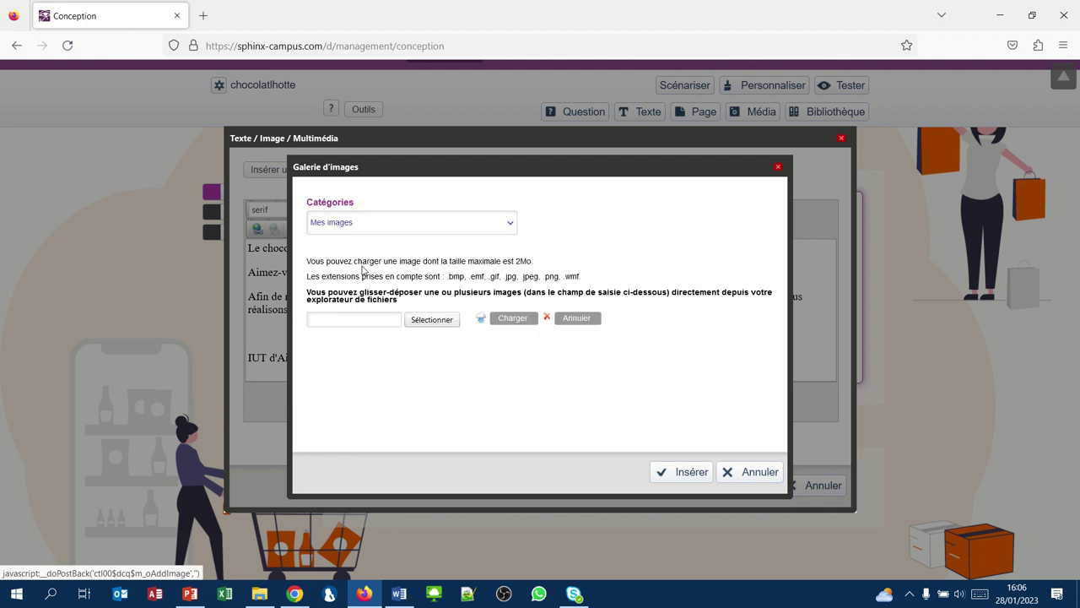
left_click(426, 326)
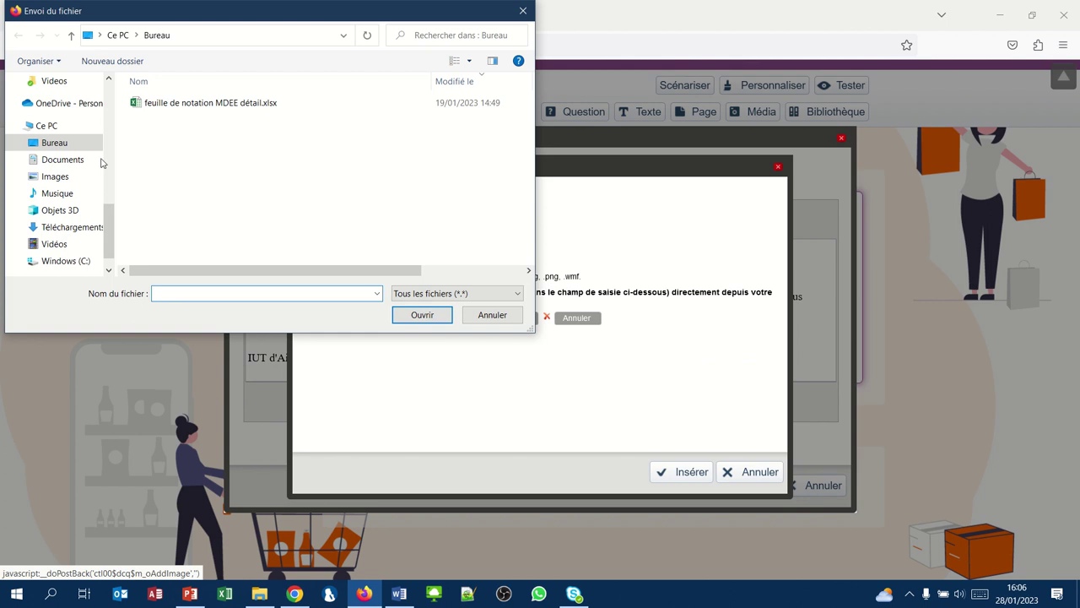
scroll(107, 126, "up", 5)
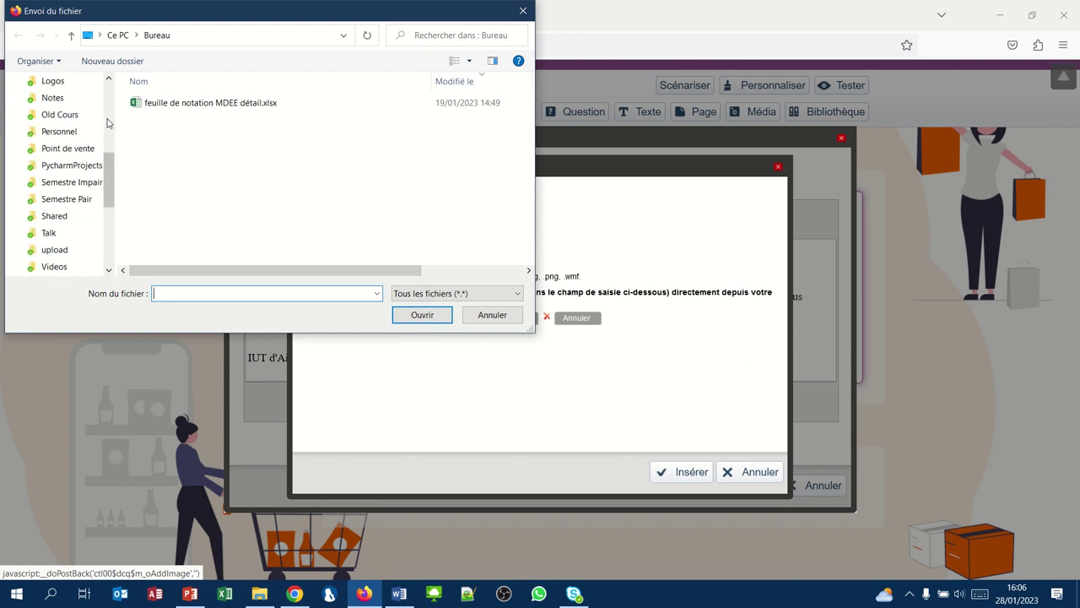
scroll(108, 103, "up", 3)
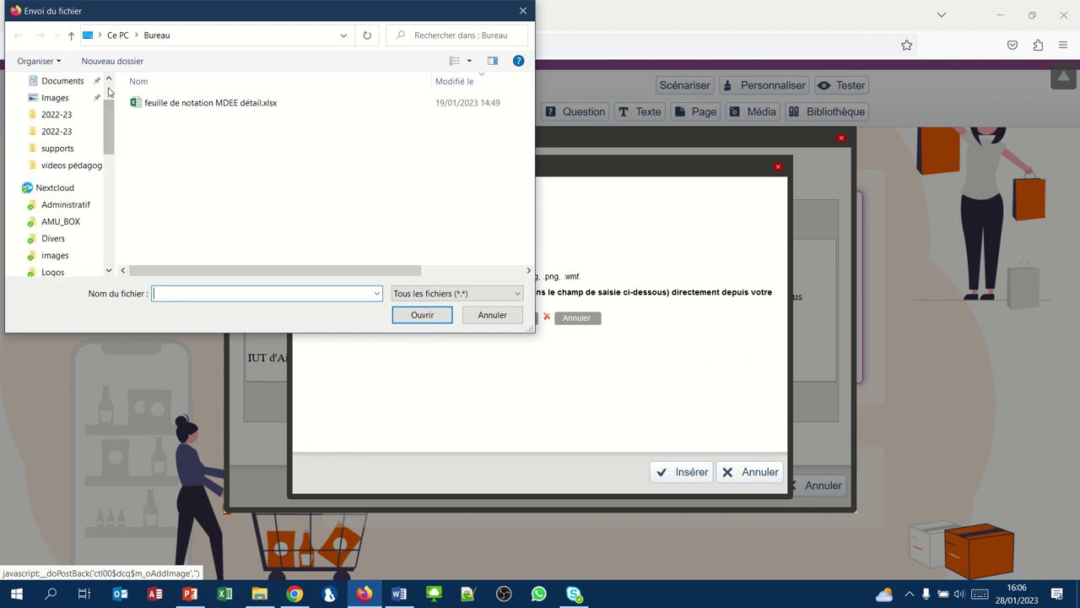
scroll(110, 93, "up", 1)
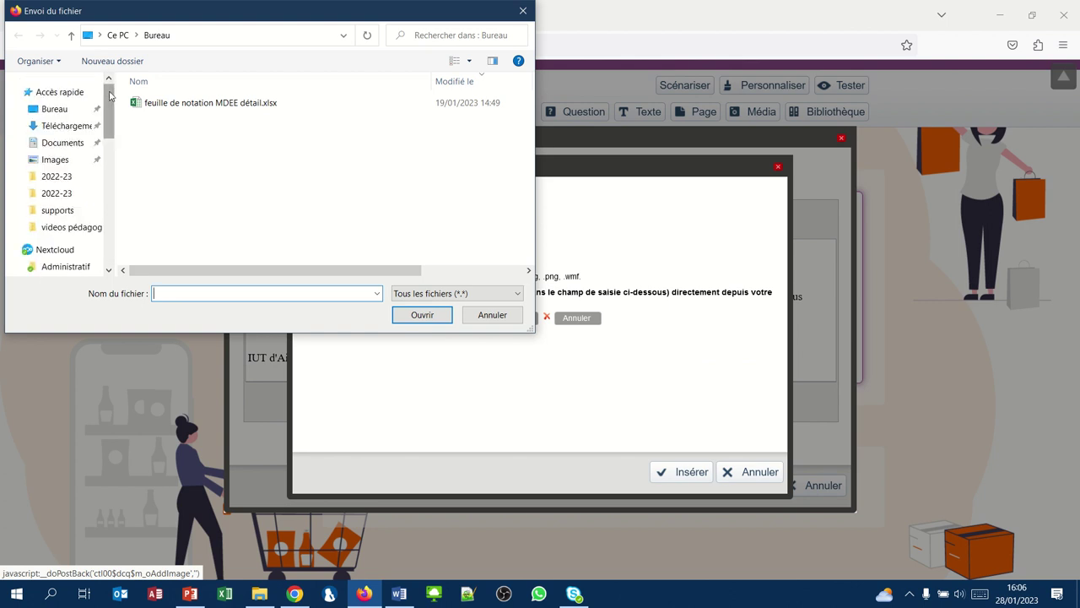
left_click(66, 125)
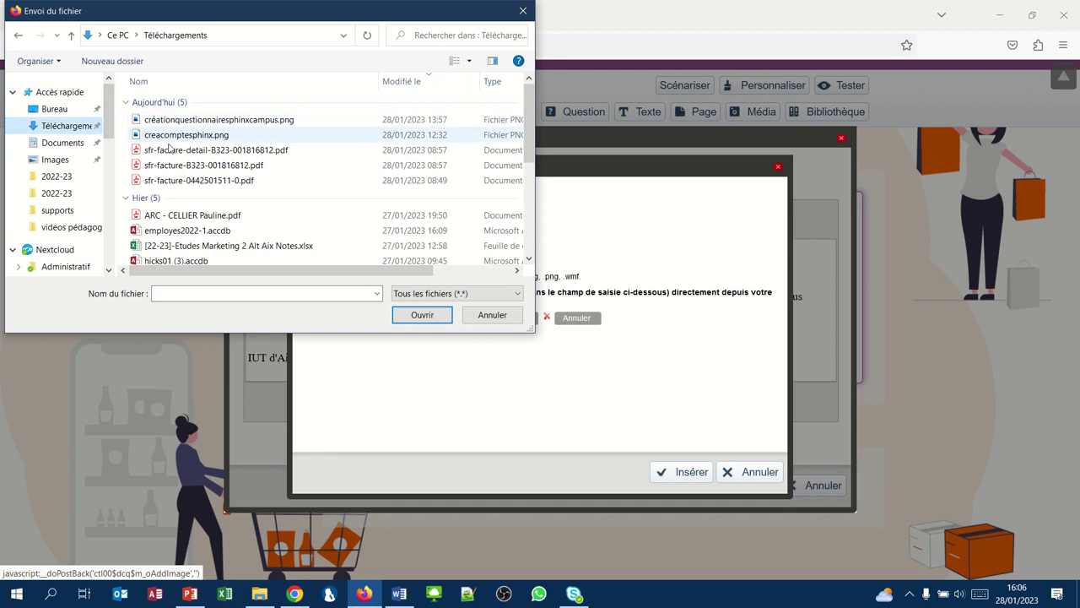
scroll(203, 186, "down", 4)
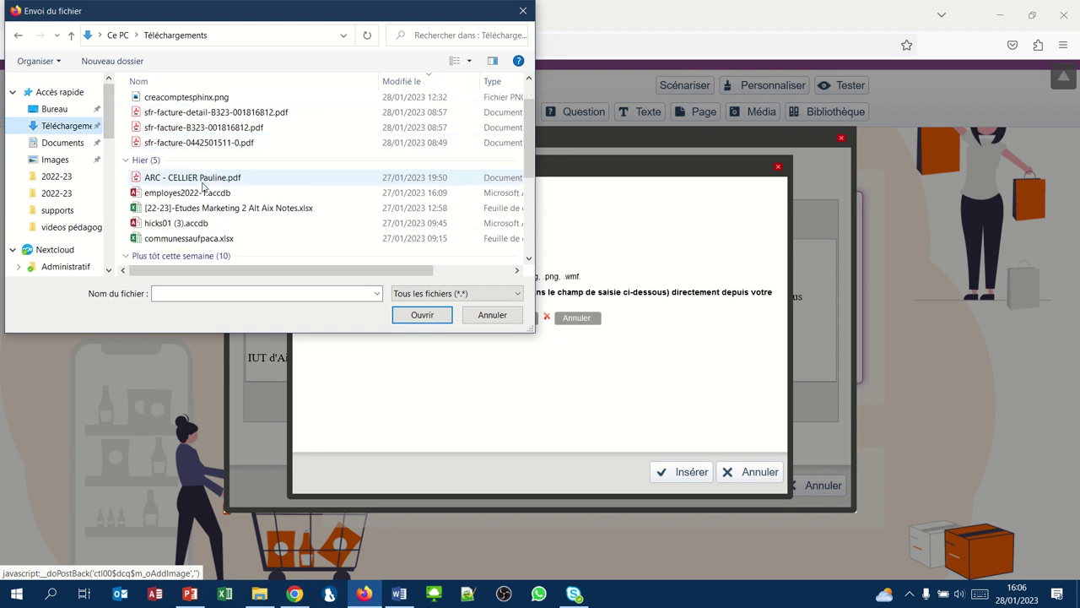
scroll(203, 185, "down", 1)
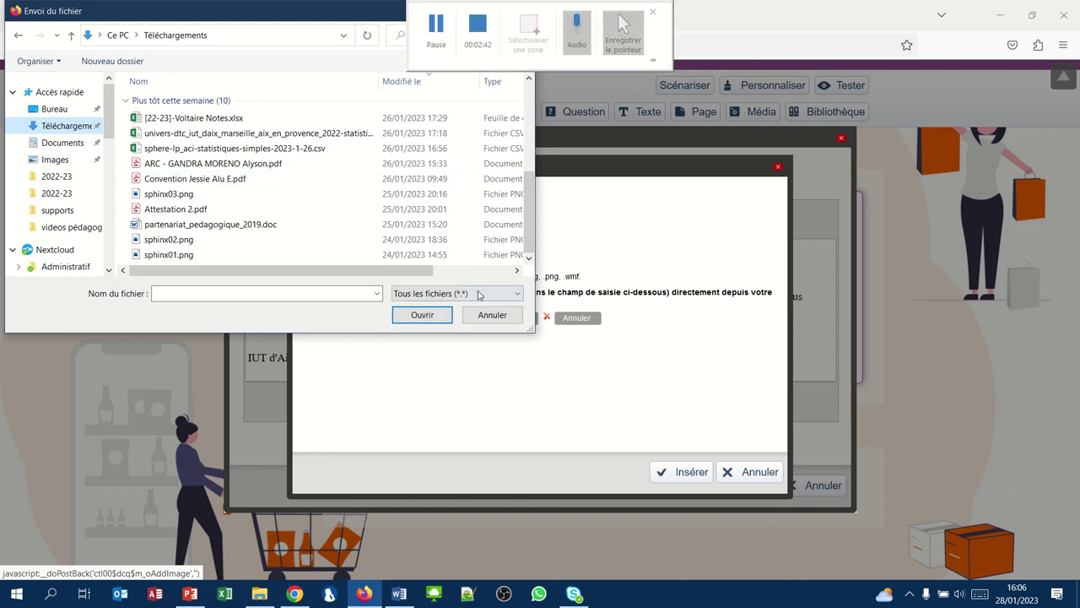
left_click(492, 315)
mouse_move(482, 7)
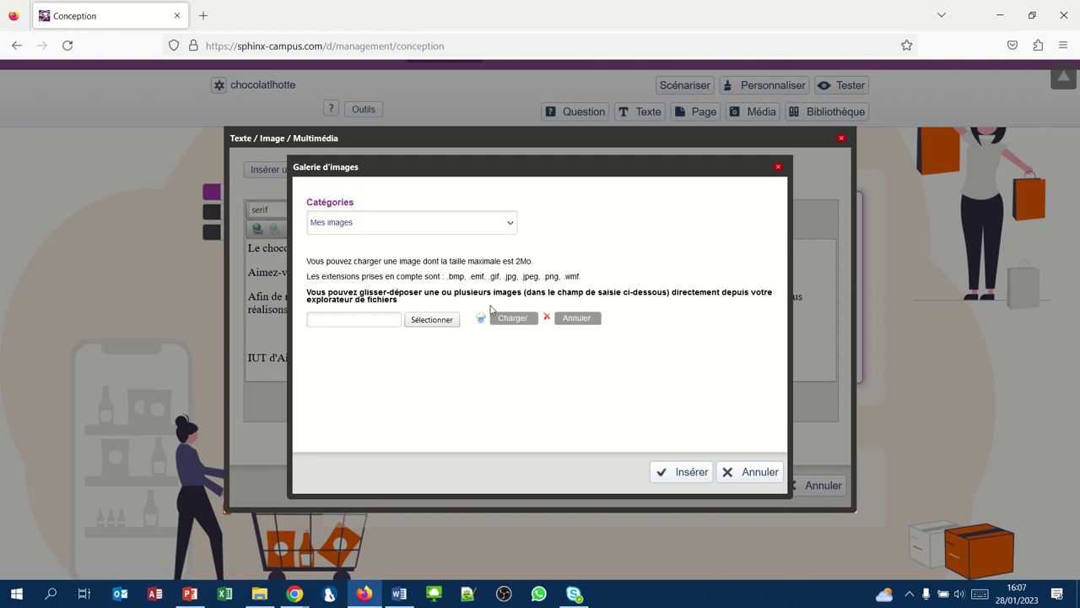
- Choose iut.png from the Téléchargements folder as the image to upload and try to insert it into the text
left_click(456, 321)
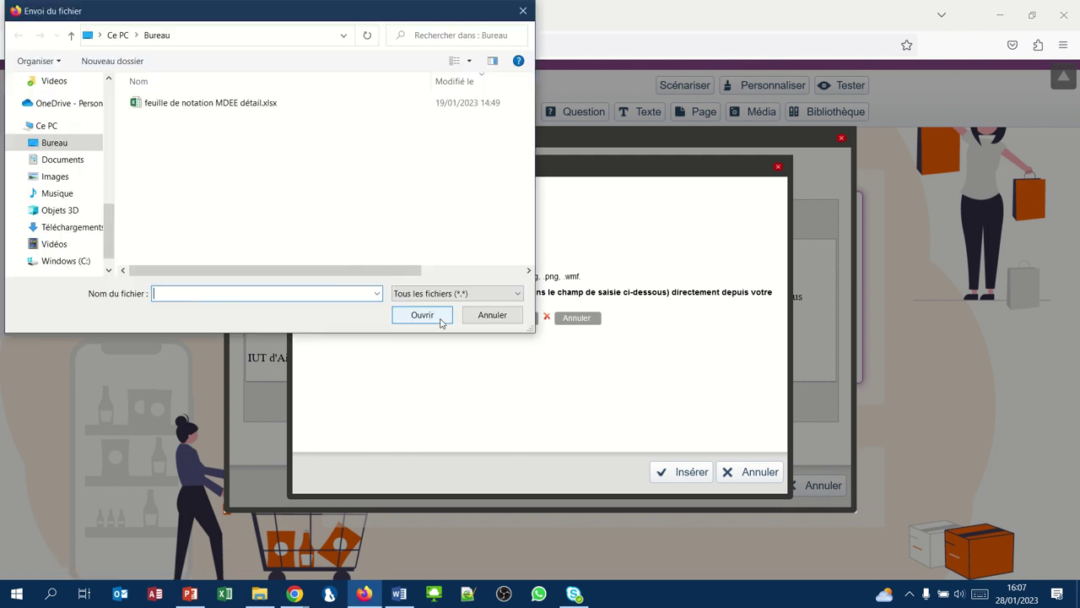
scroll(105, 99, "up", 10)
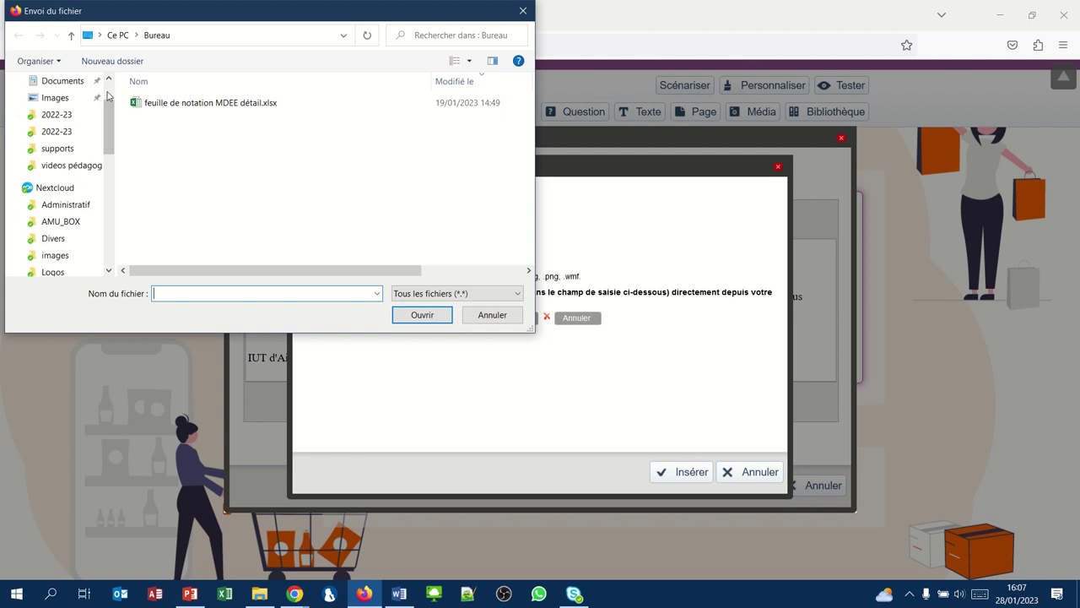
scroll(107, 95, "up", 2)
left_click(74, 126)
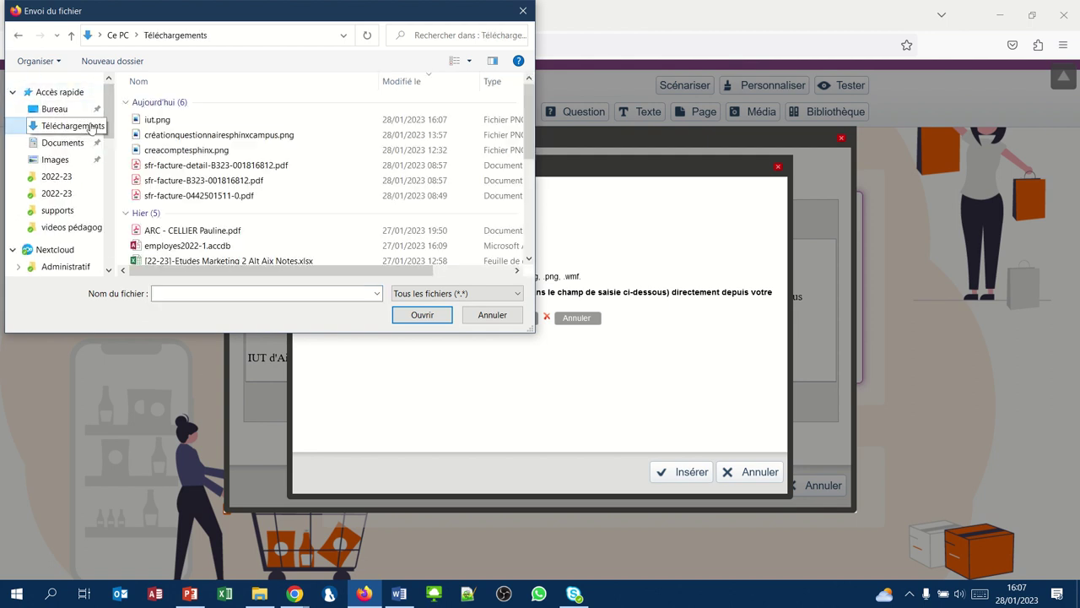
left_click(148, 119)
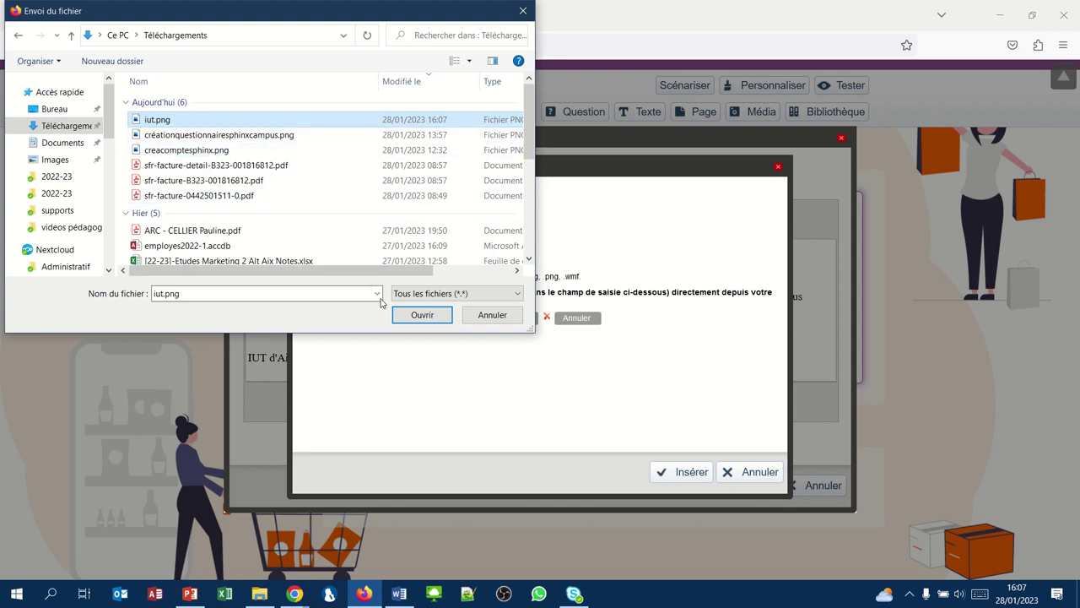
left_click(411, 314)
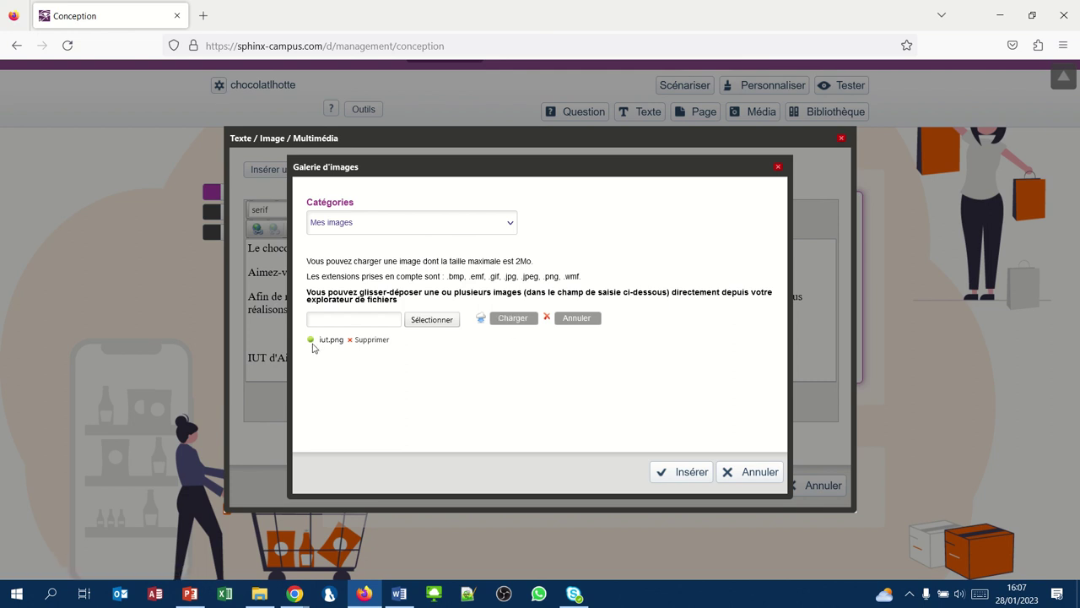
left_click(690, 475)
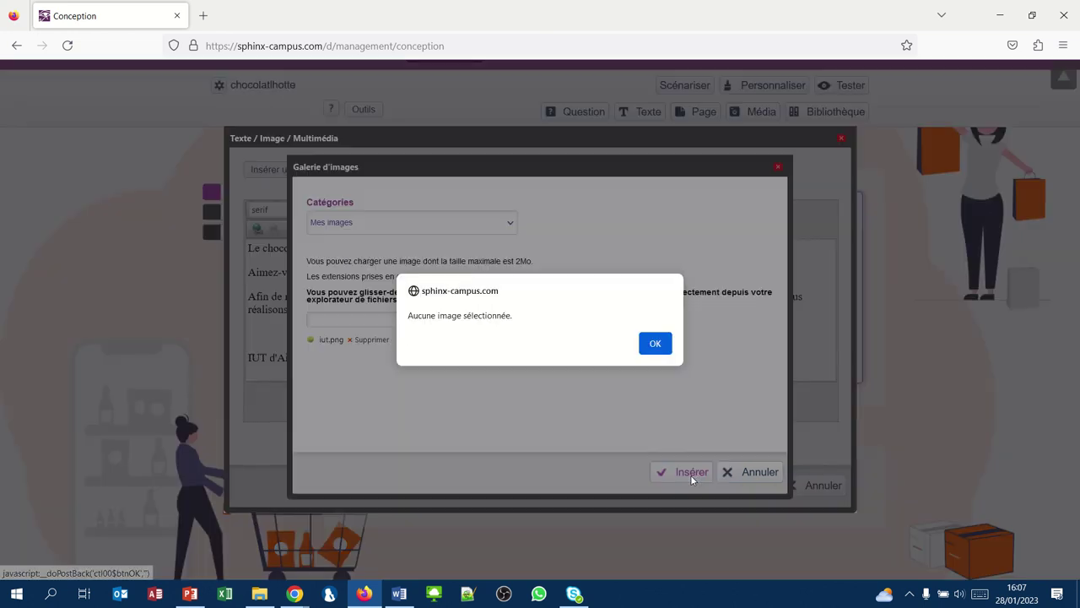
left_click(655, 343)
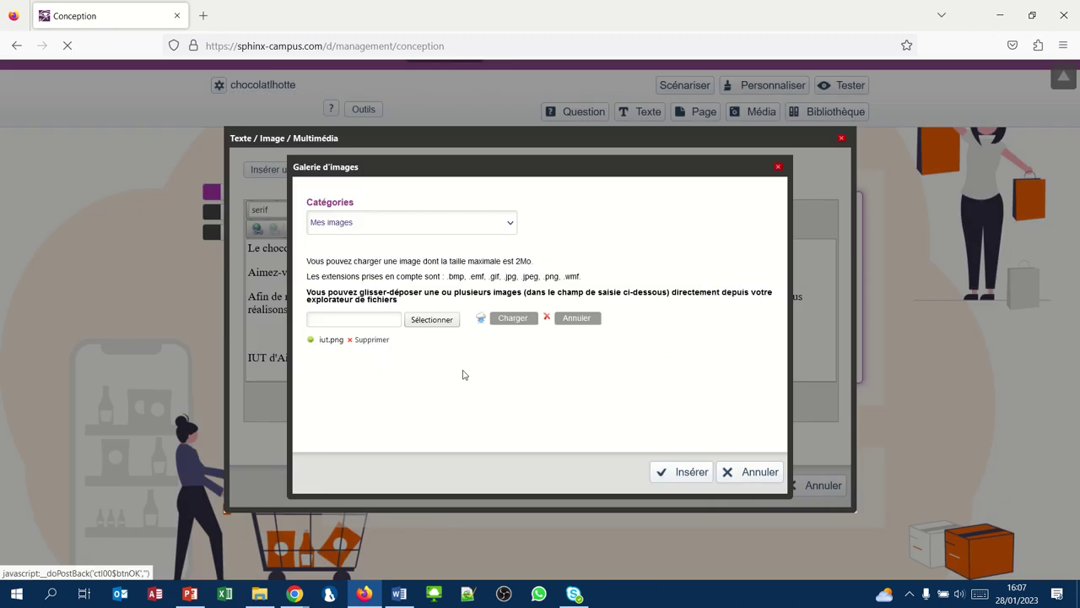
- Load iut.png into the Mes images gallery and try to insert it into the text at 25% size
left_click(689, 475)
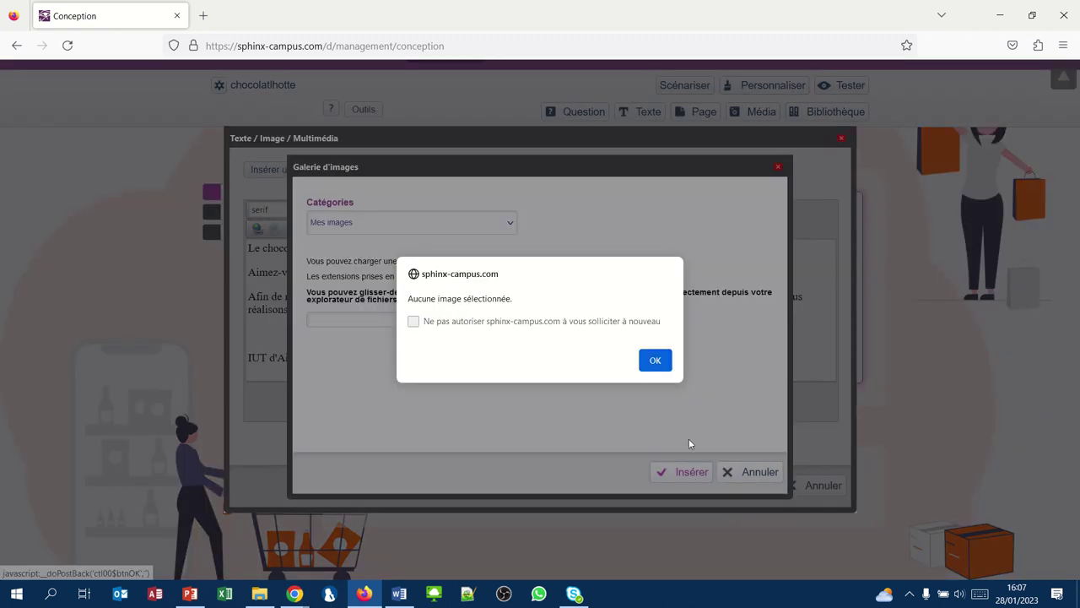
left_click(652, 366)
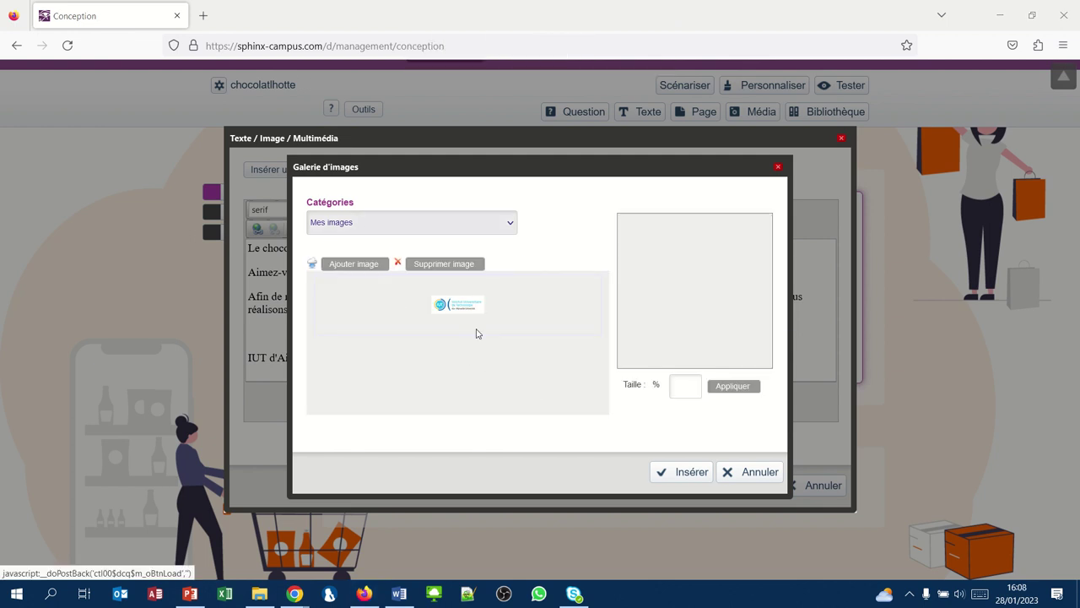
left_click(685, 385)
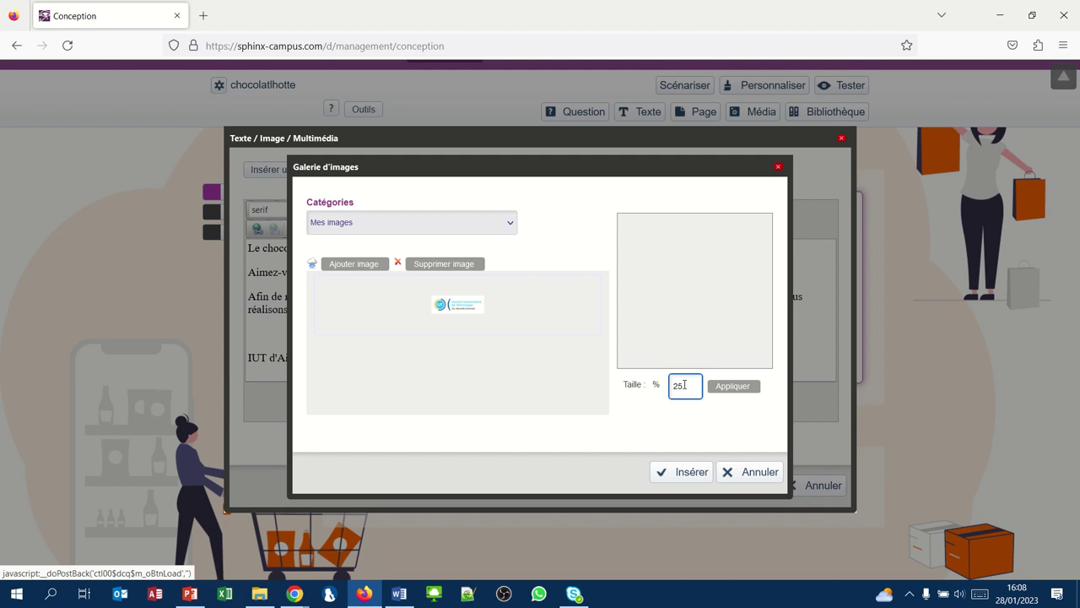
left_click(725, 394)
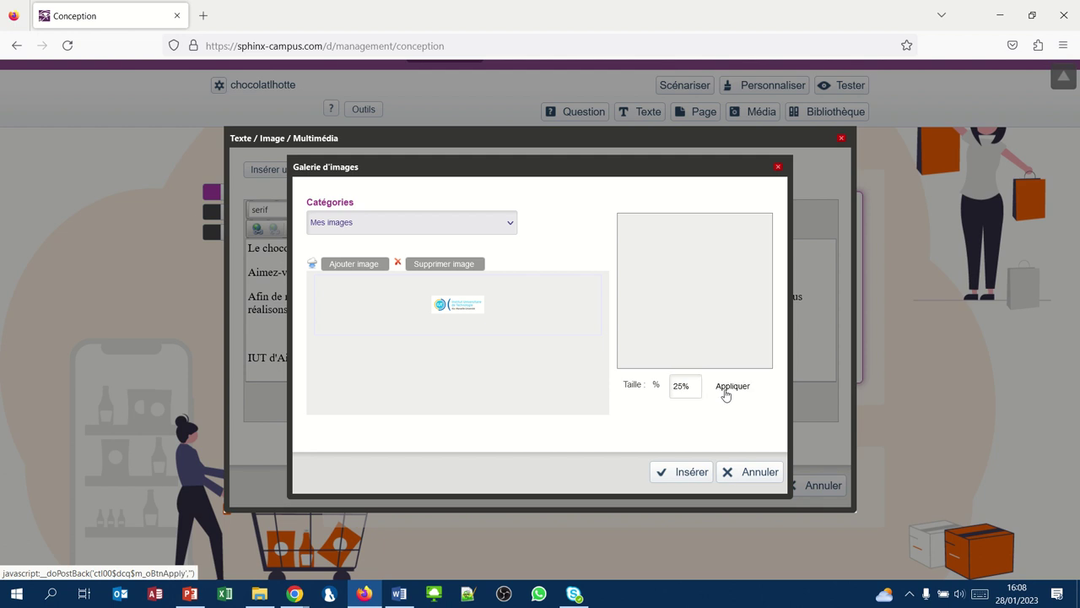
left_click(694, 472)
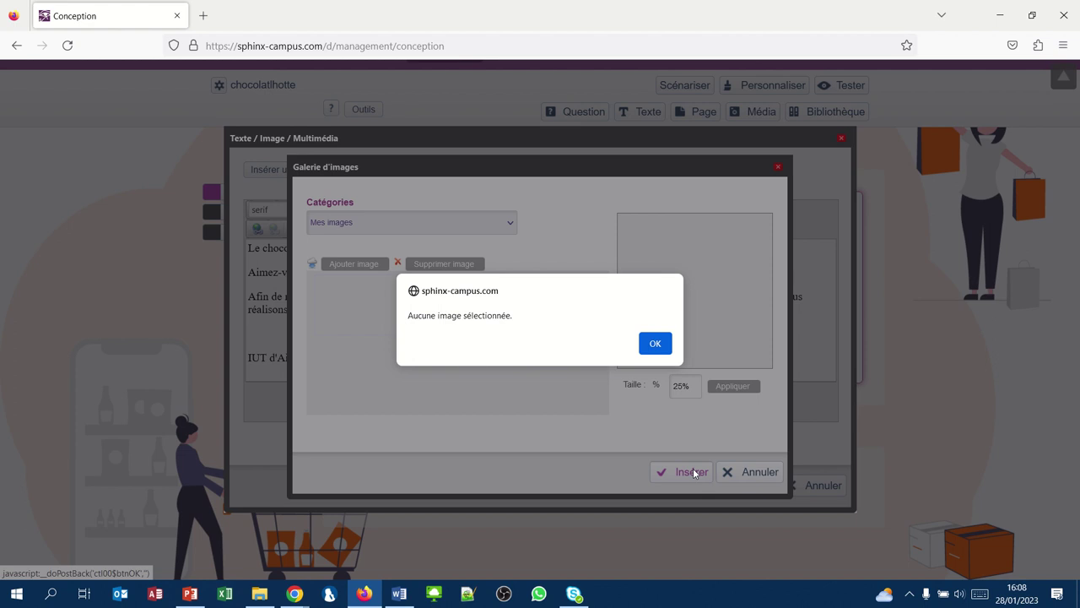
left_click(641, 346)
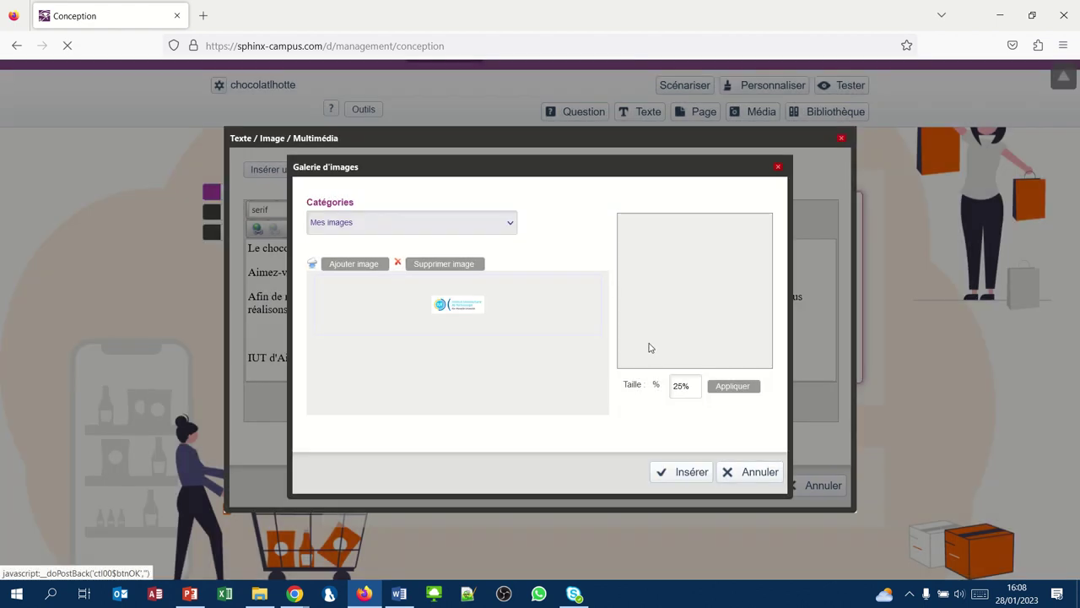
- Select the IUT logo in the gallery and insert it into the text with a size of 25%
left_click(469, 295)
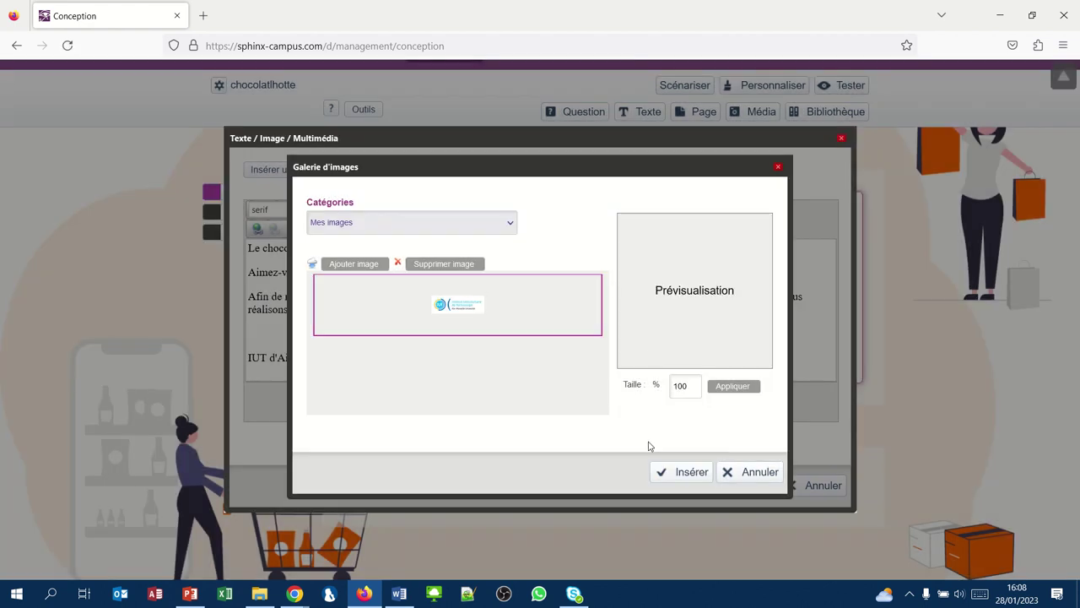
left_click(694, 390)
key("ctrl+a")
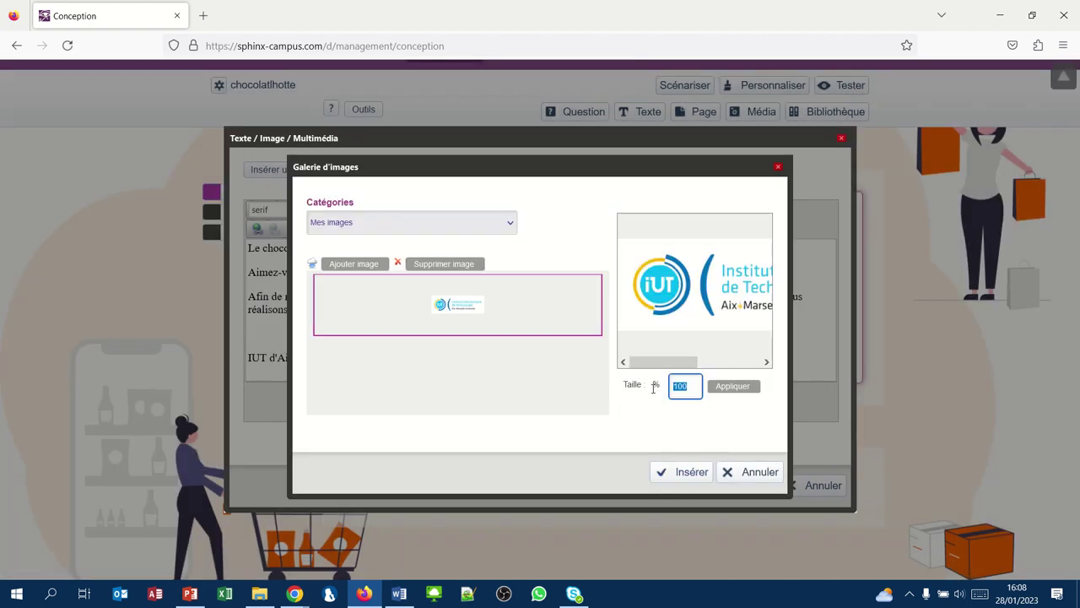
type("25")
left_click(692, 474)
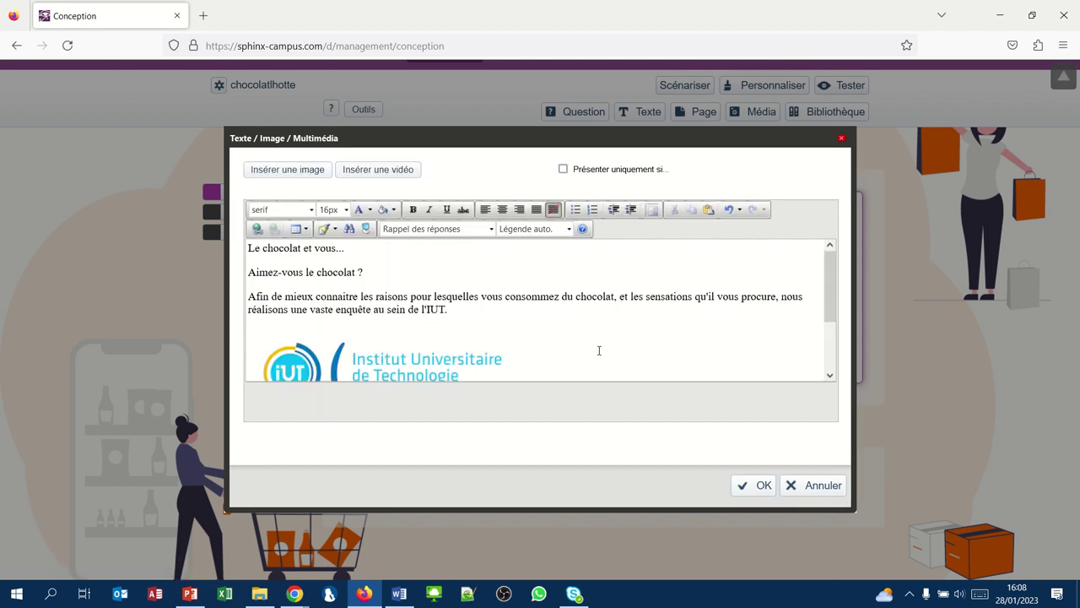
- Right-align the IUT logo below the paragraph
left_click(521, 210)
left_click(438, 345)
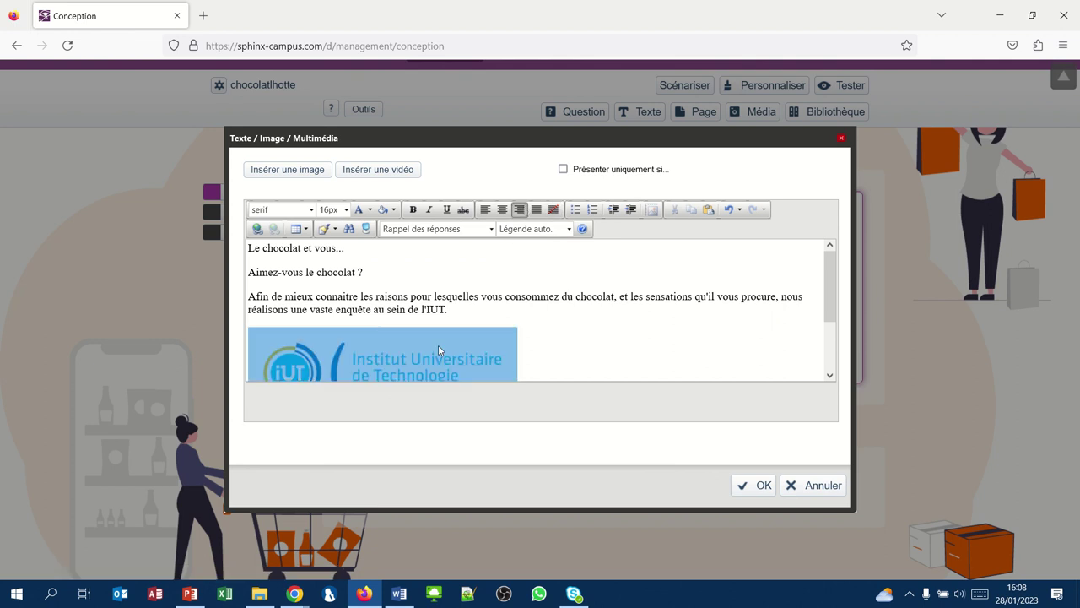
left_click(553, 341)
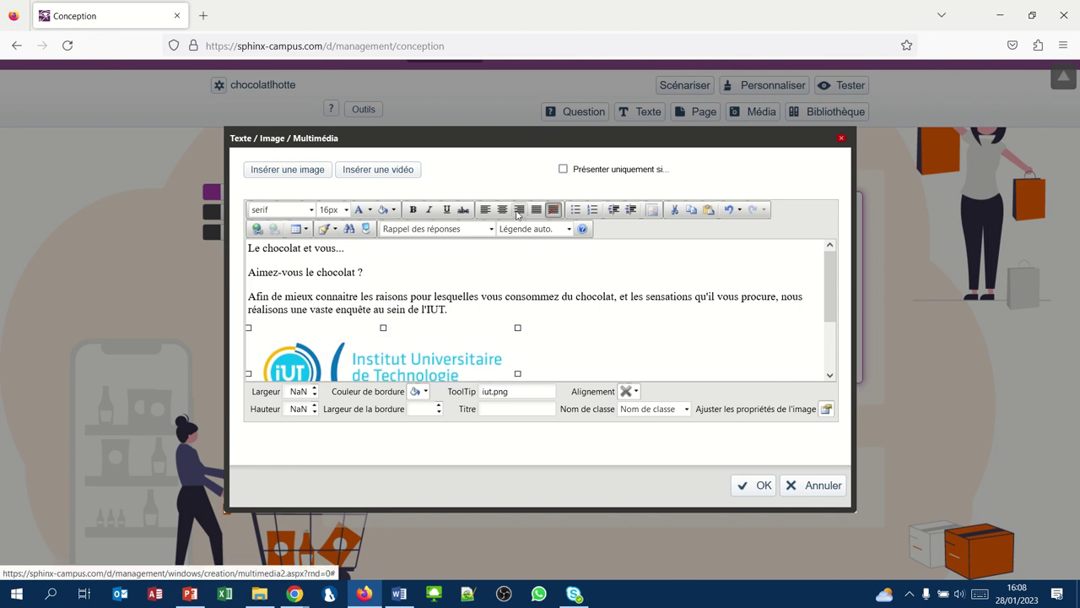
left_click(518, 210)
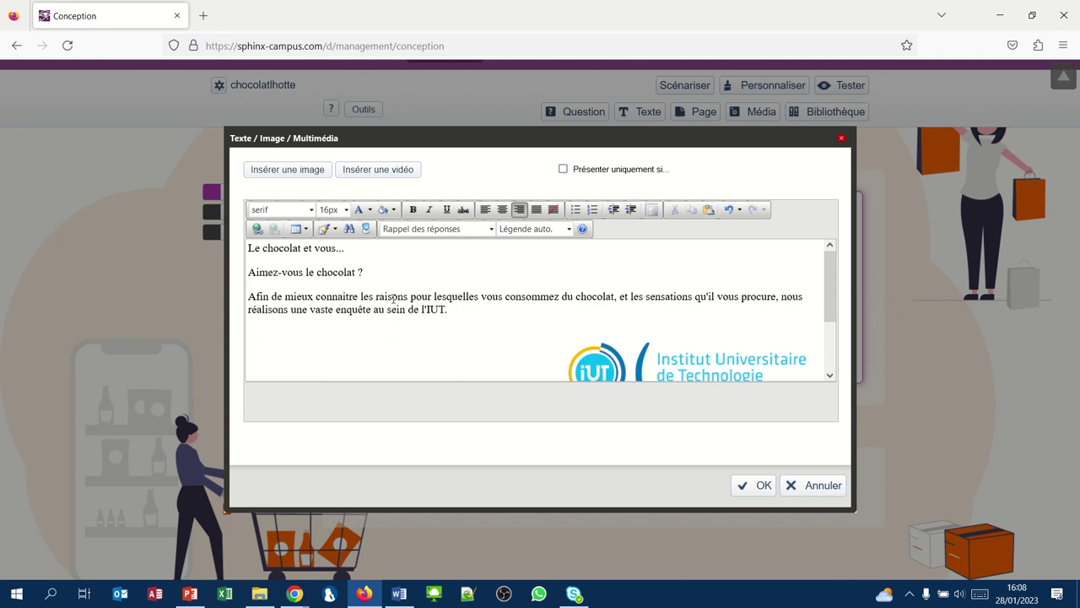
- Set the font size of the title "Le chocolat et vous..." to 24px
left_click(268, 248)
left_click_drag(348, 248, 245, 248)
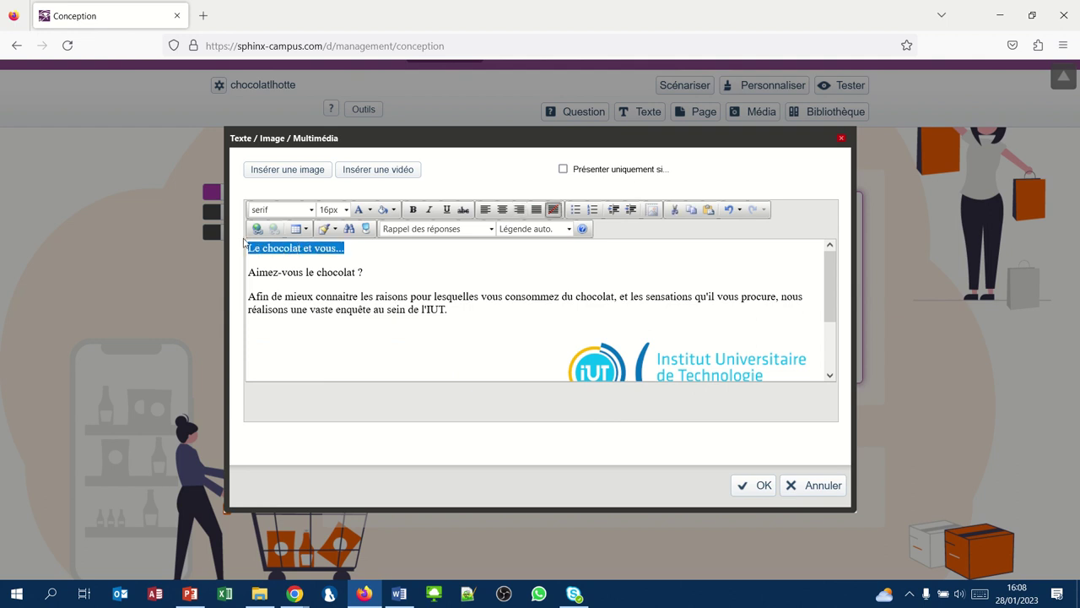
left_click(347, 209)
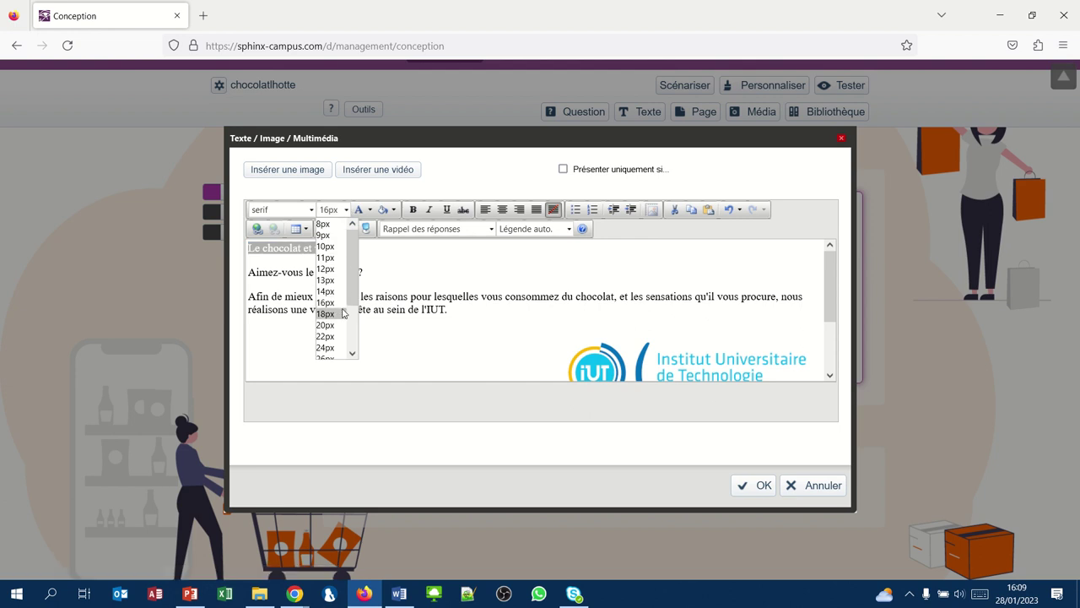
left_click(326, 347)
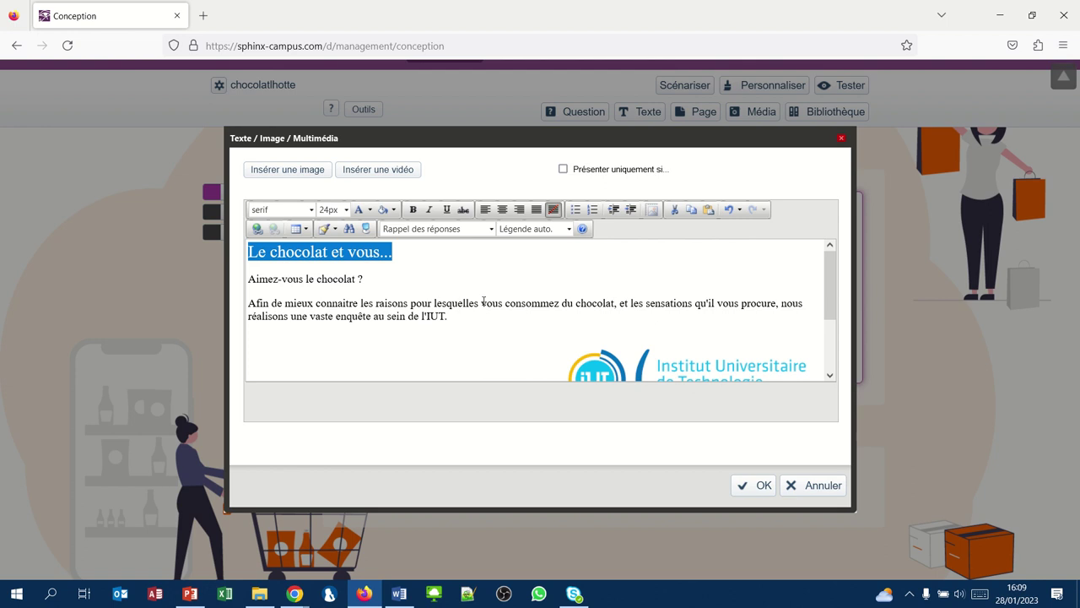
- Italicize "vous consommez du chocolat", make "les sensations qu'il vous procure" bold, and confirm the text
left_click_drag(481, 303, 615, 301)
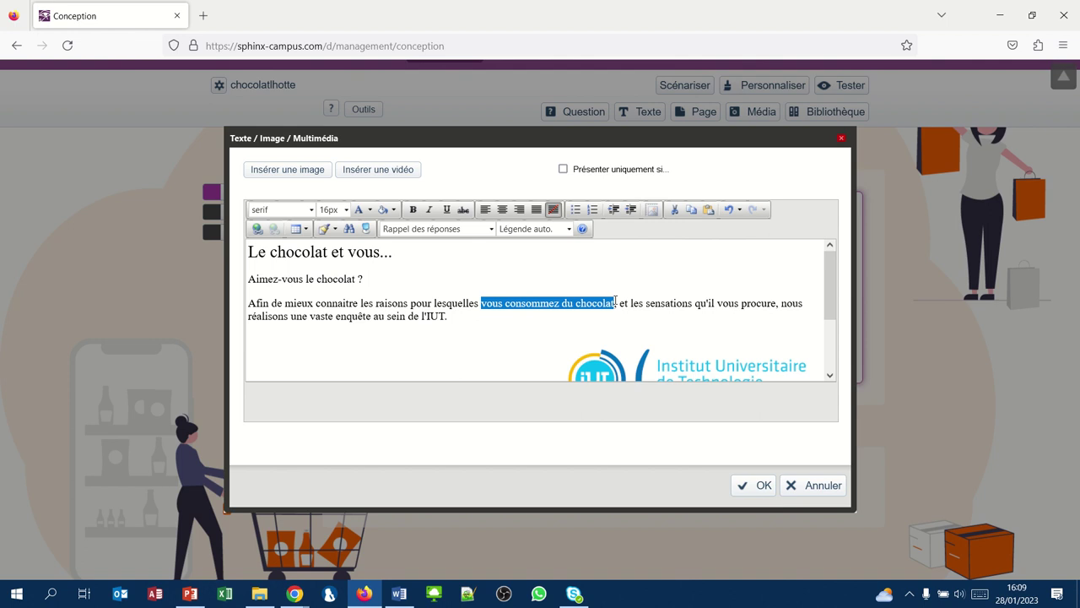
left_click(429, 209)
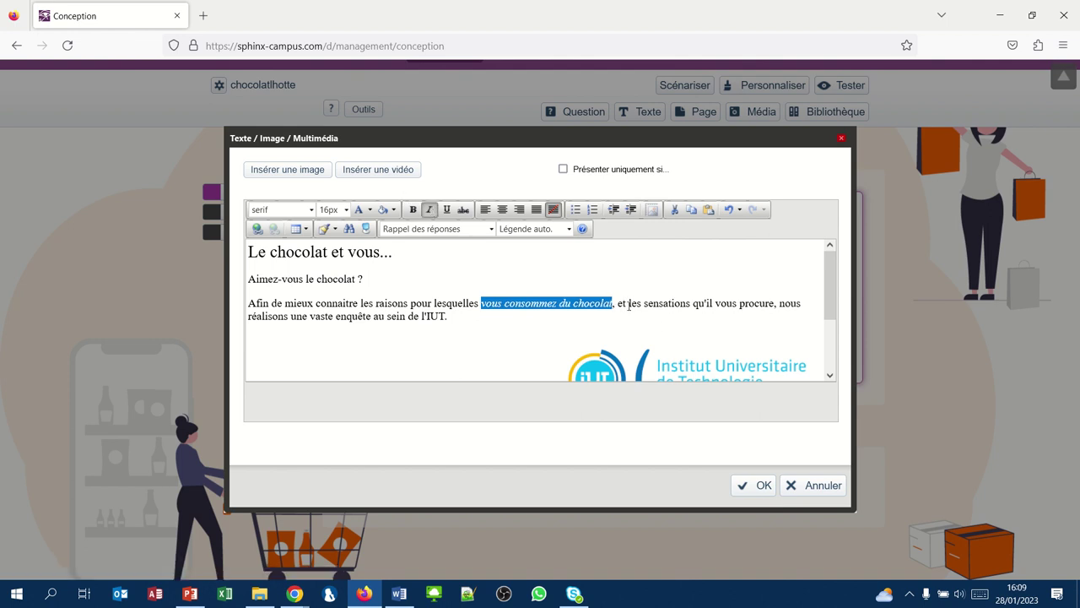
left_click_drag(629, 303, 774, 297)
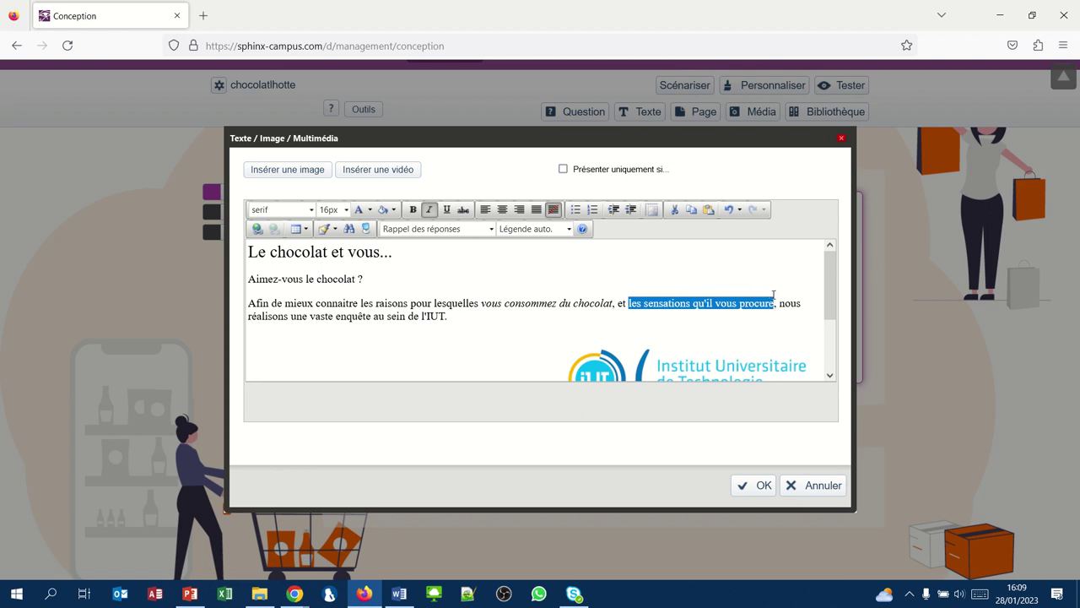
left_click(415, 210)
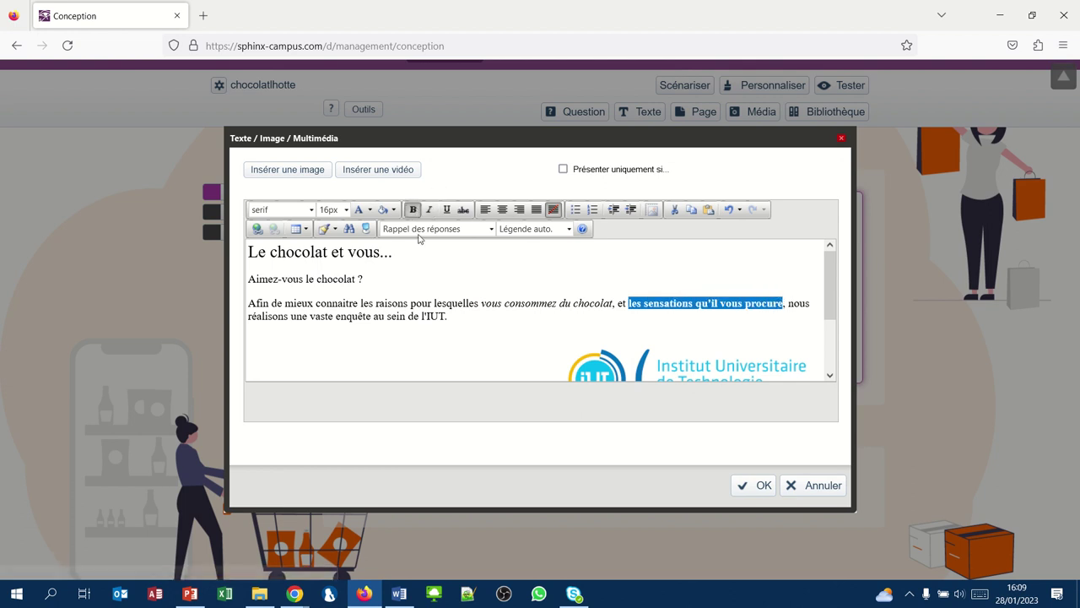
left_click(393, 327)
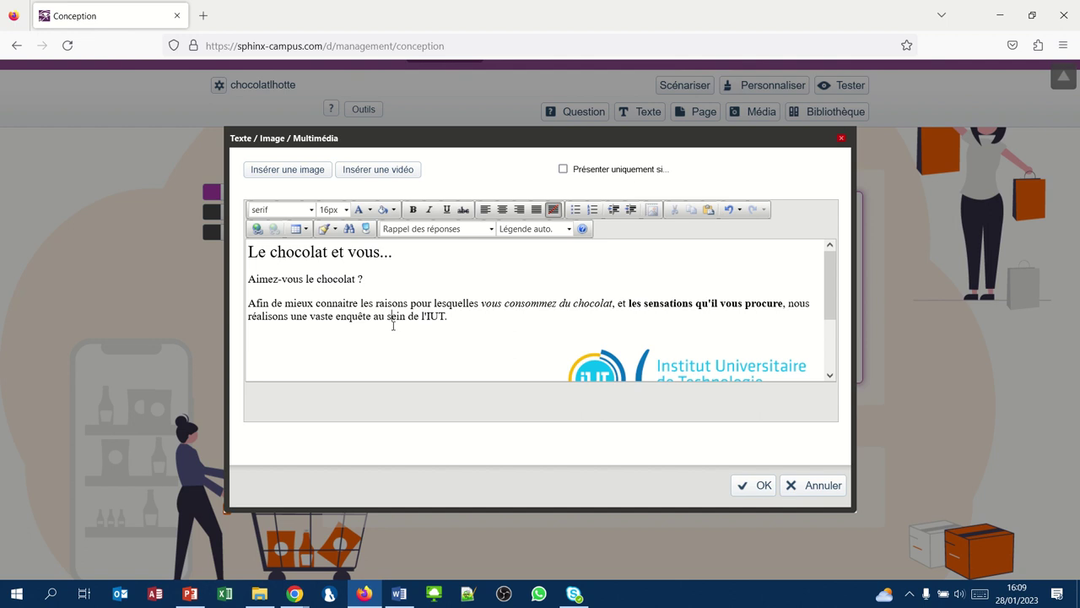
left_click(745, 487)
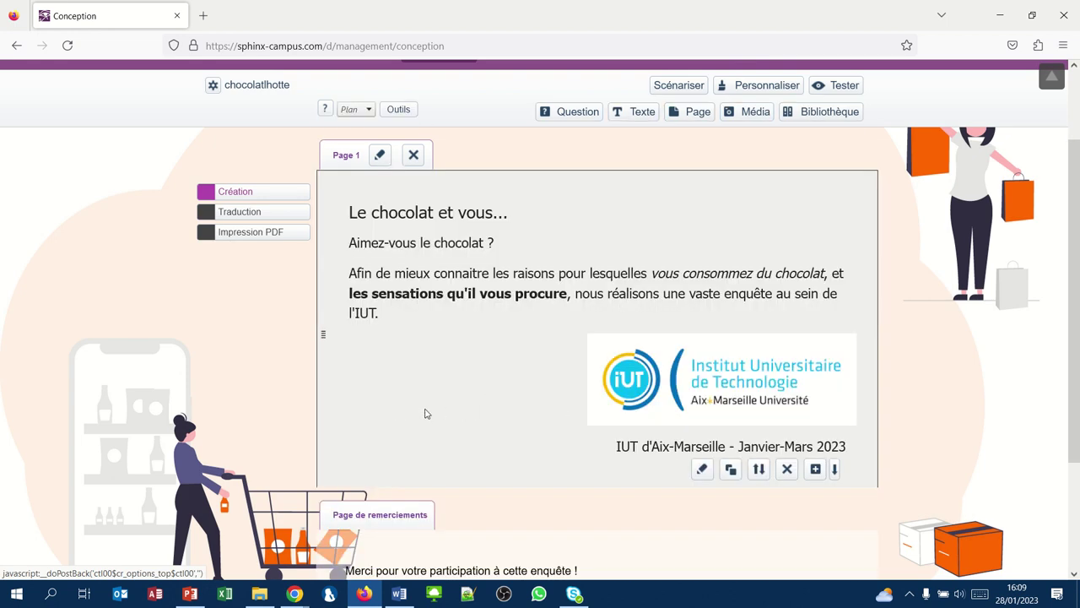
- Examine the destinations offered for moving the introductory text block, and cancel without moving it
mouse_move(450, 4)
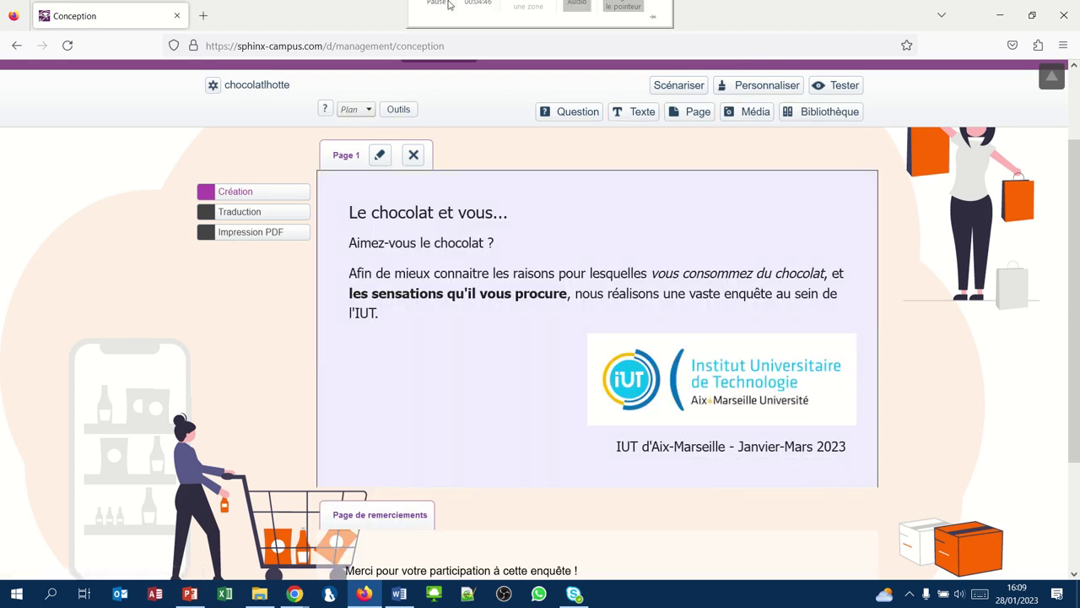
scroll(417, 315, "down", 2)
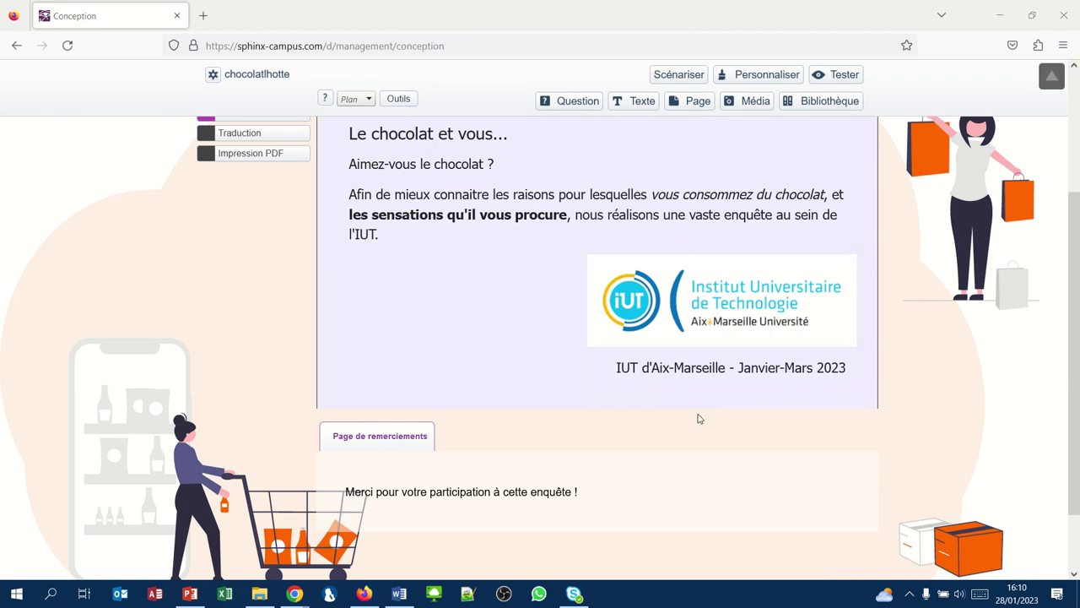
mouse_move(759, 394)
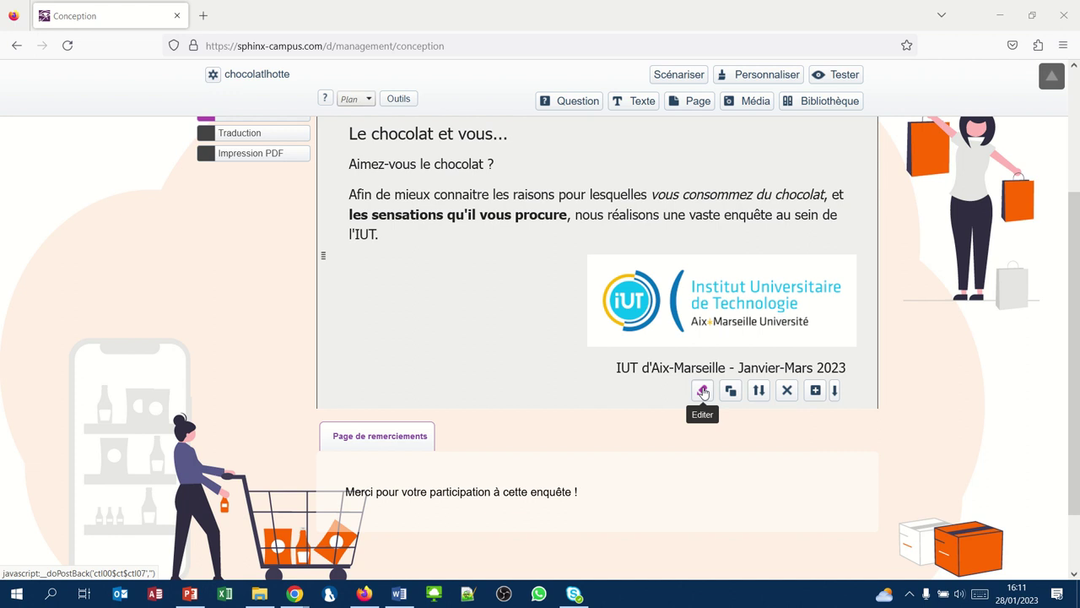
left_click(757, 390)
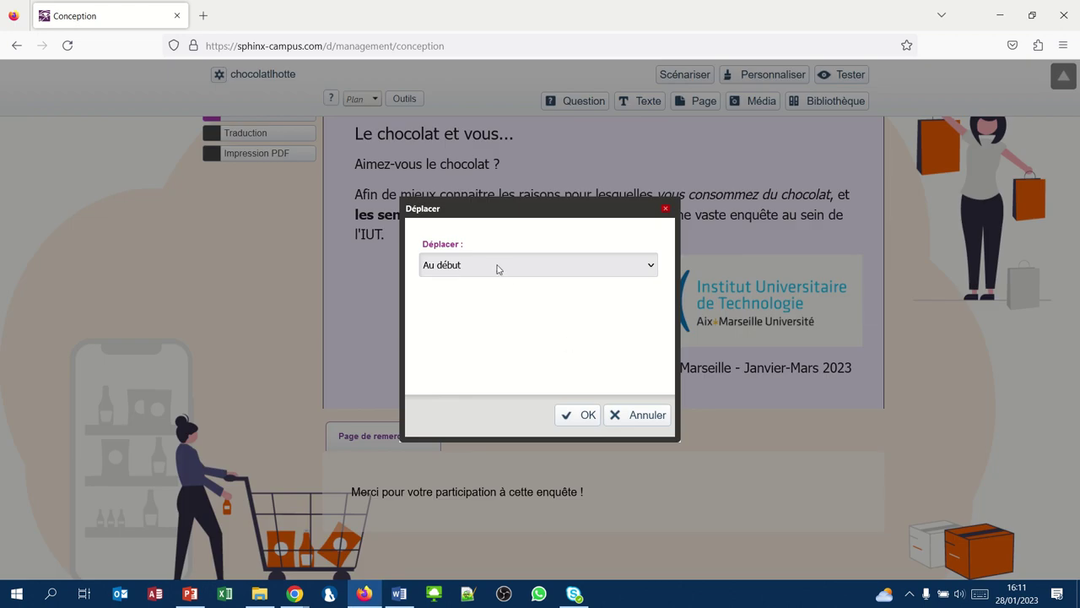
left_click(650, 266)
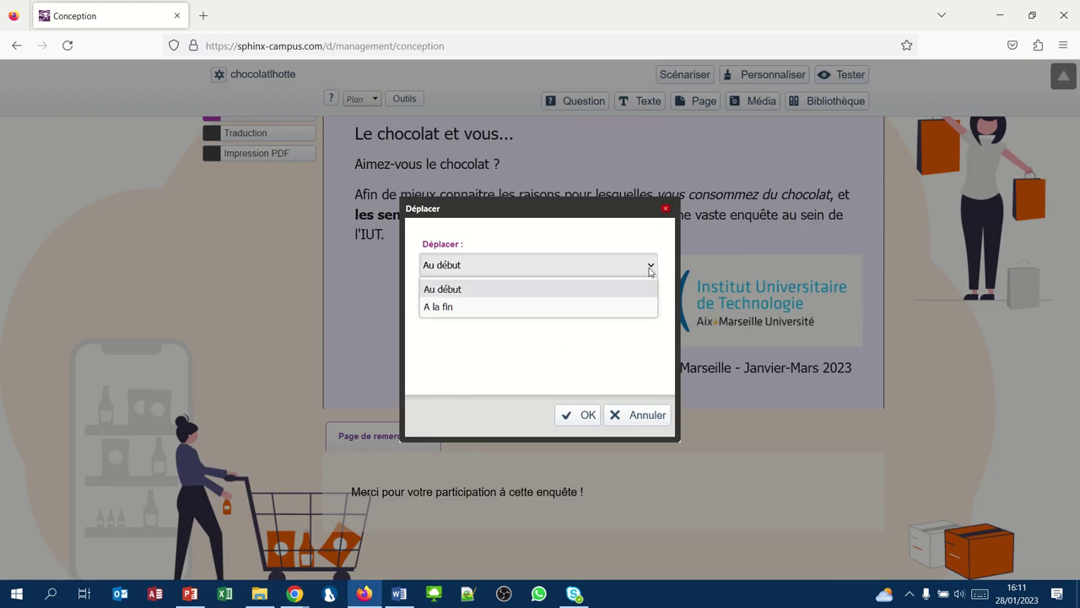
left_click(634, 414)
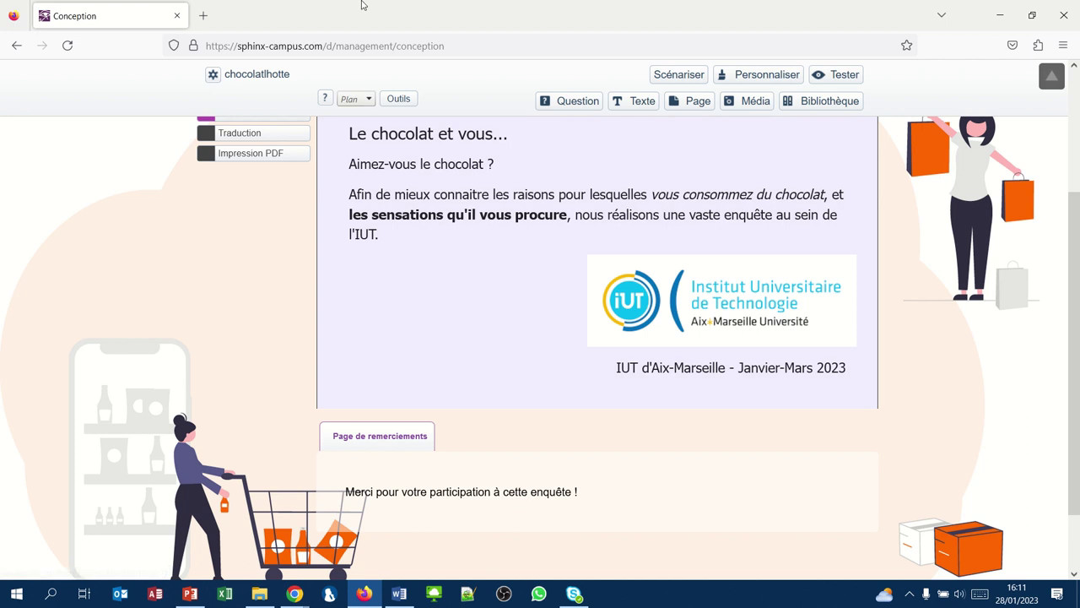
mouse_move(361, 5)
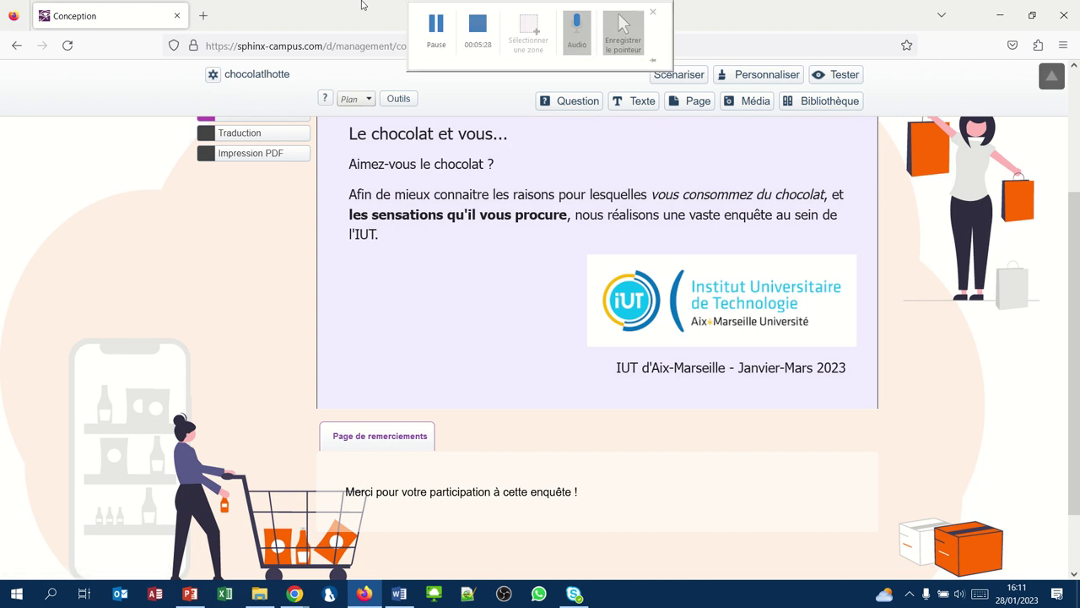